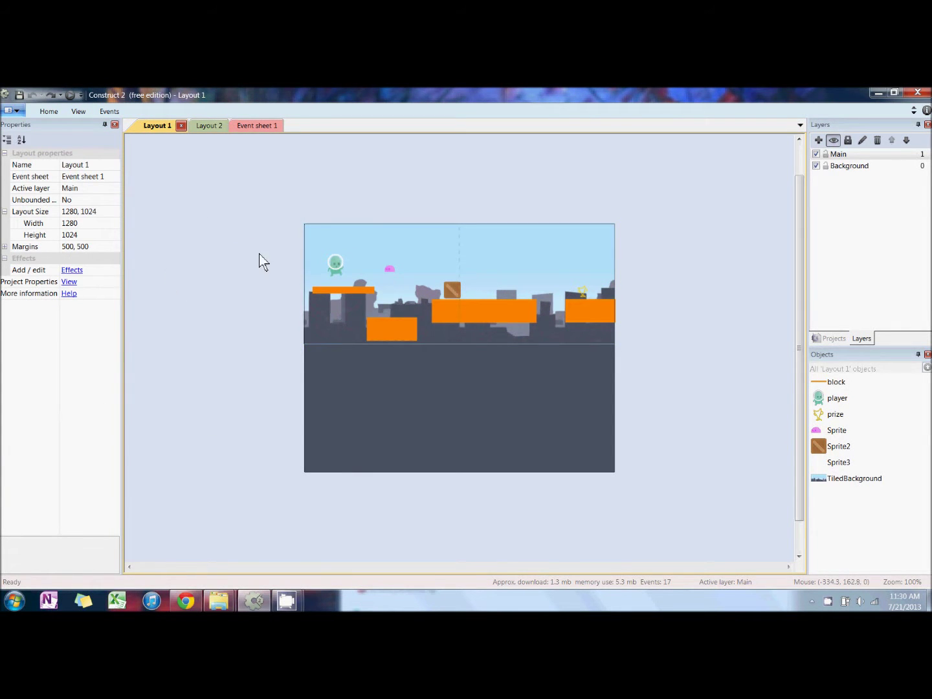
- Insert a Touch object into the project from the layout
right_click(337, 225)
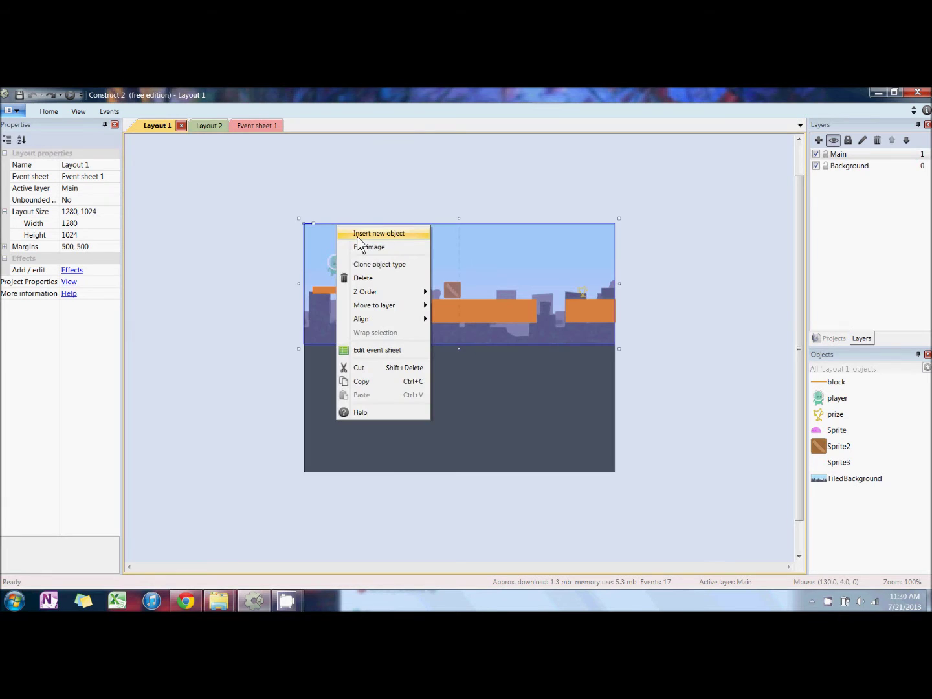
click(378, 234)
double_click(433, 414)
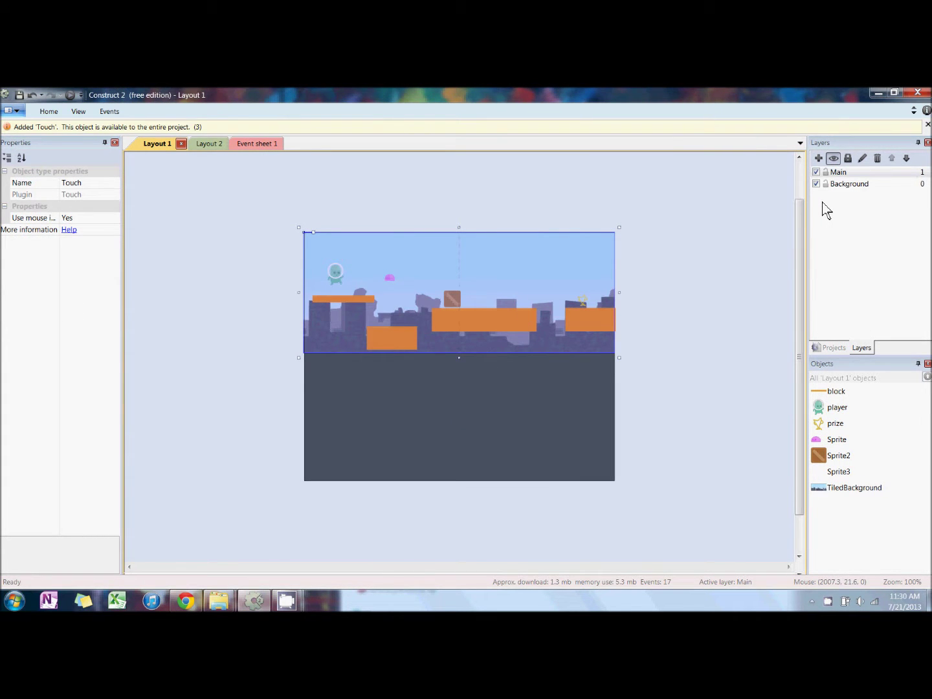
- Add a new top layer and rename it 'Touch Controls'
click(818, 158)
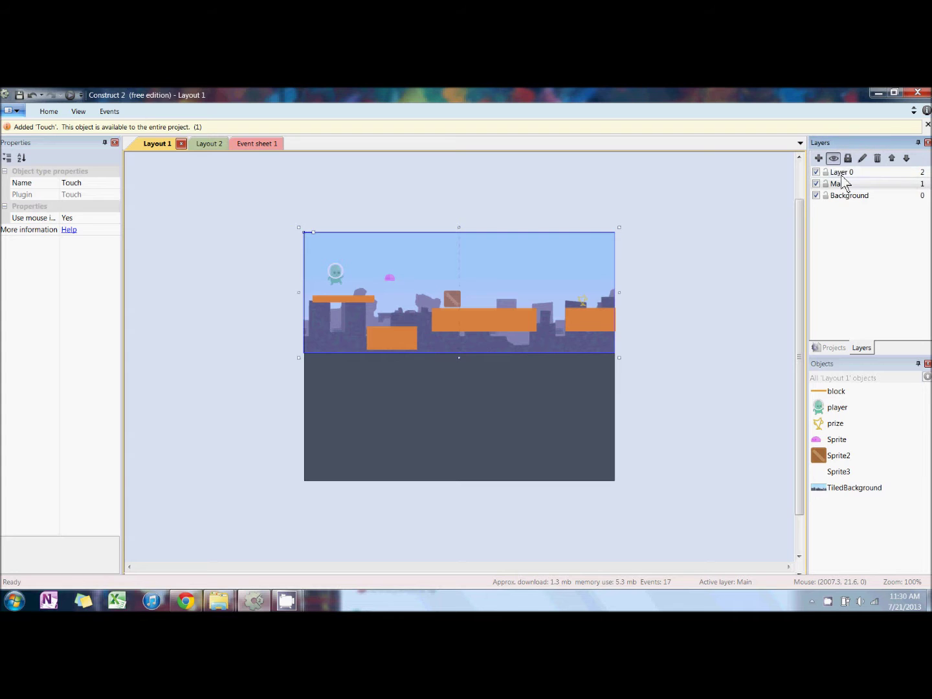
right_click(843, 183)
click(865, 227)
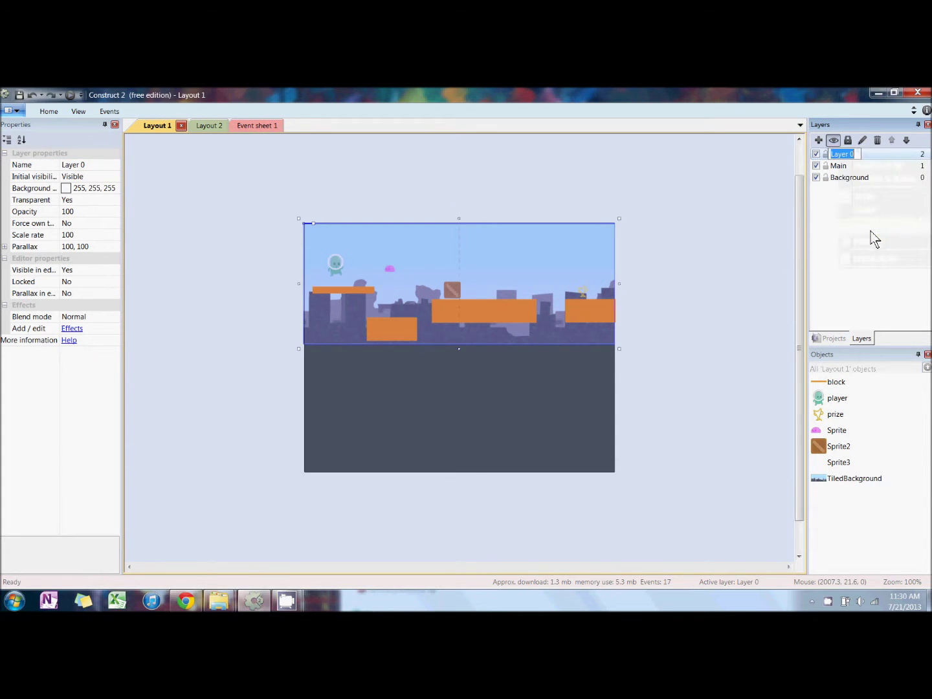
text(Touch Contro)
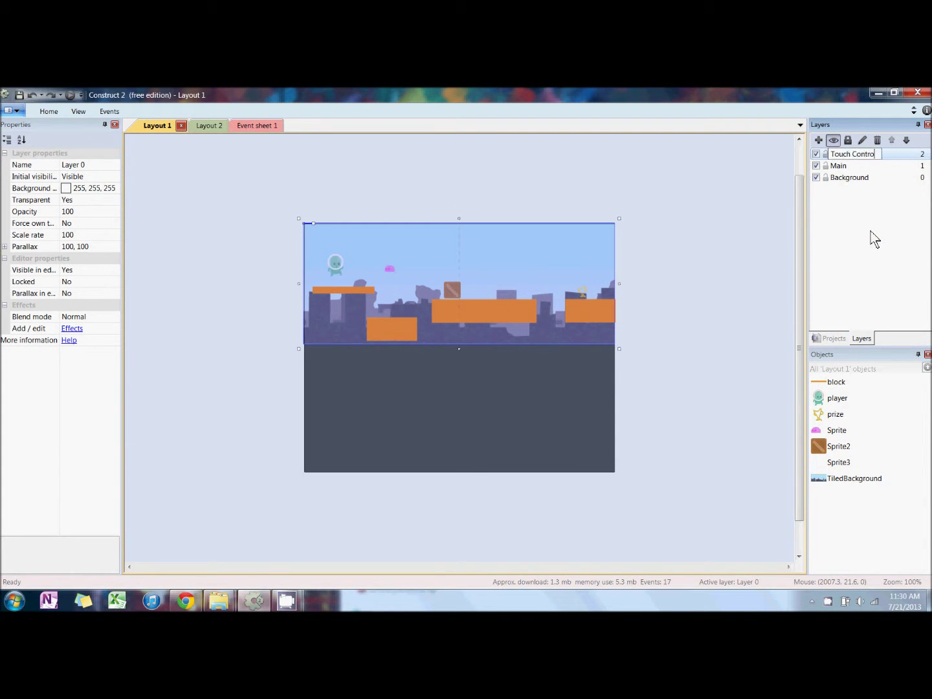
text(ls)
key(Return)
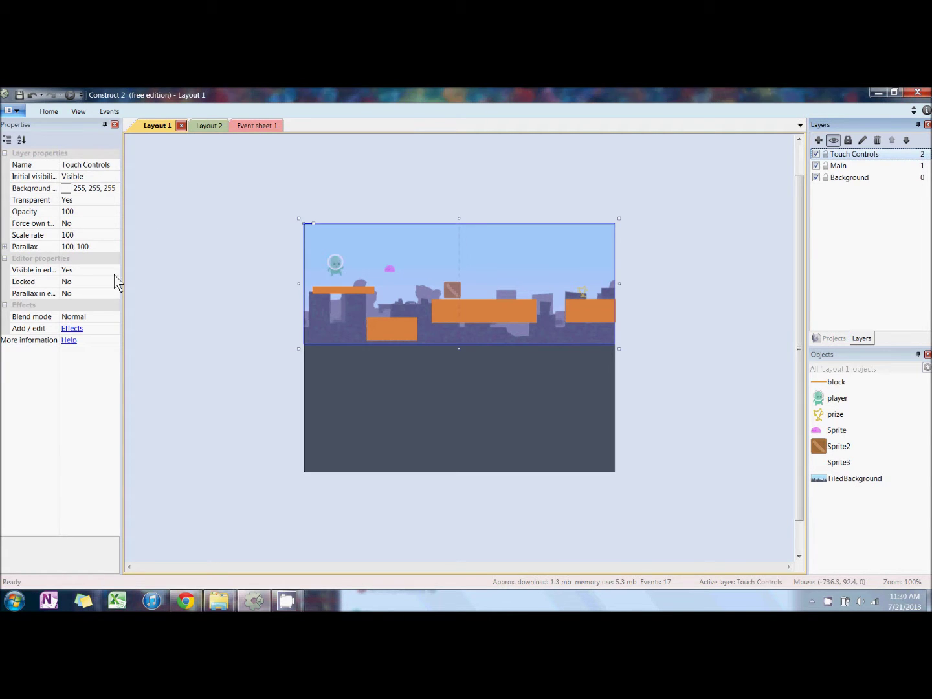
click(189, 376)
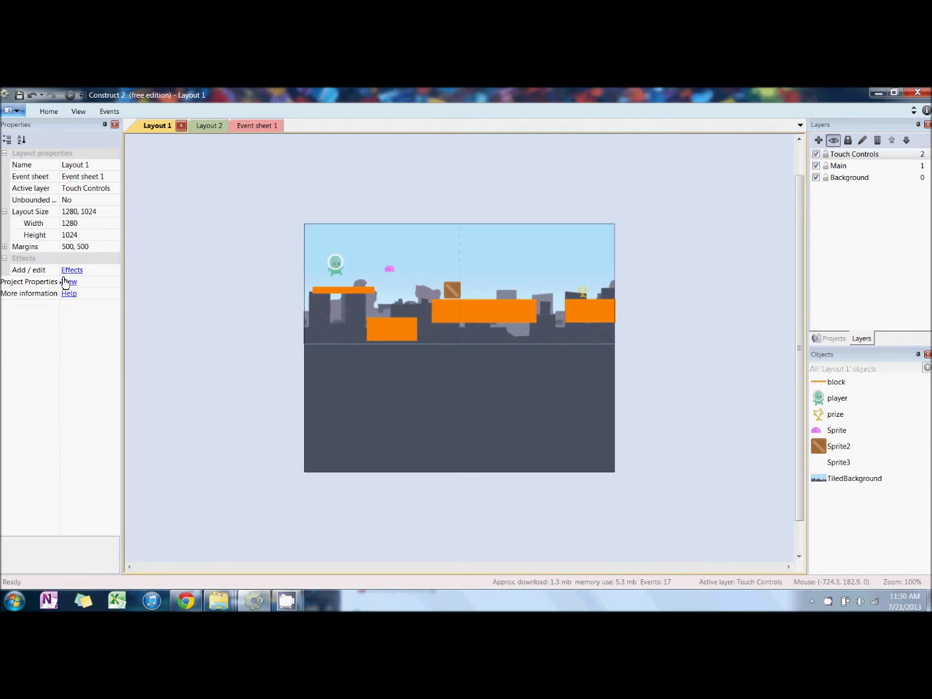
- Set the project's window size to 640, 360
click(69, 283)
click(96, 295)
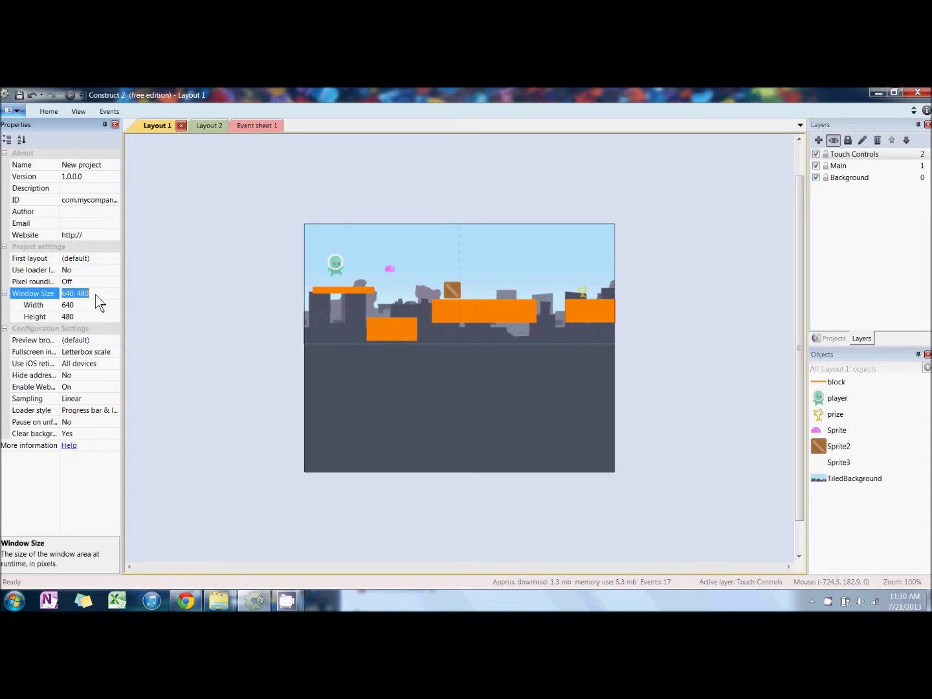
key(BackSpace)
key(BackSpace)
key(BackSpace)
key(BackSpace)
text(360)
key(Return)
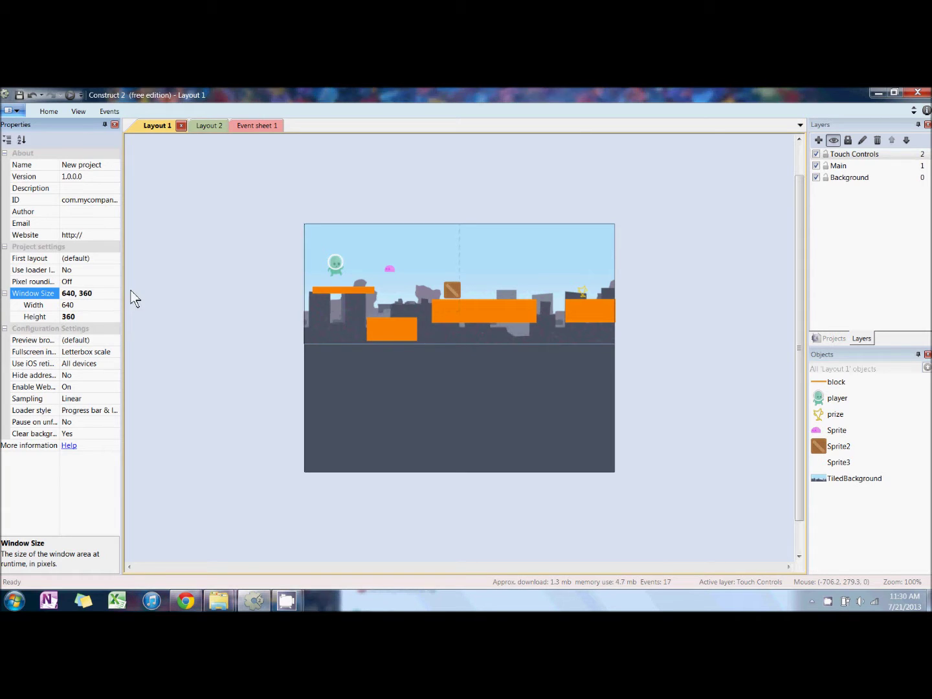
- Set the Touch Controls layer's parallax to 0, 0
click(145, 306)
click(852, 154)
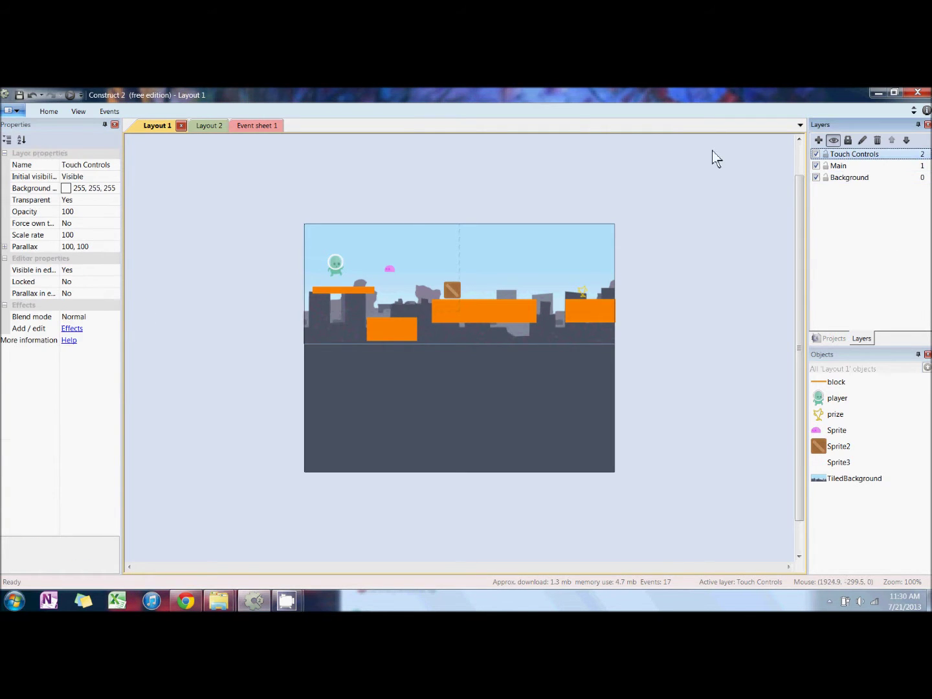
click(99, 246)
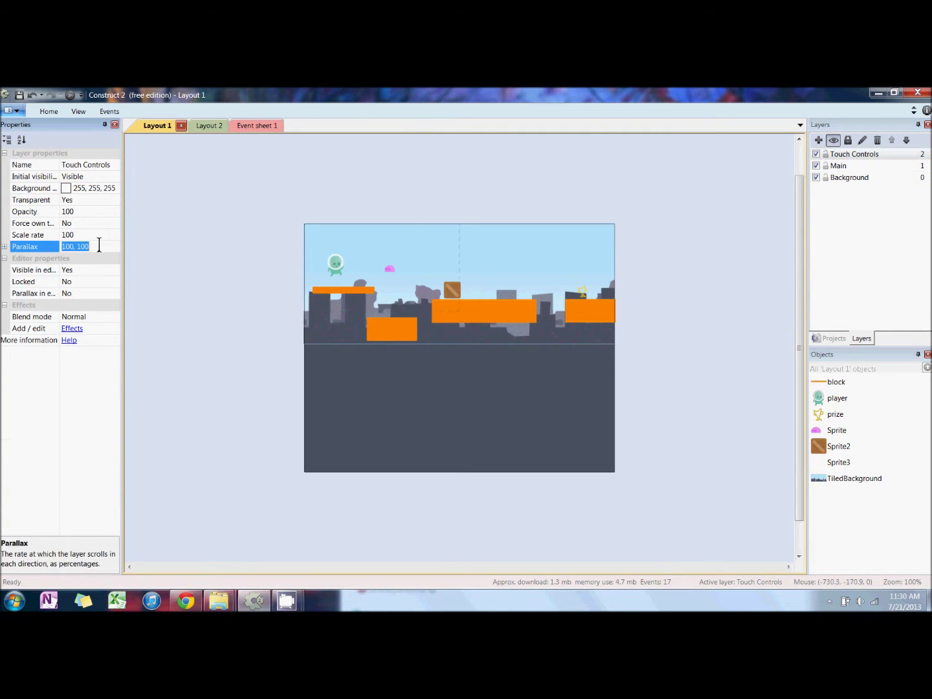
text(0)
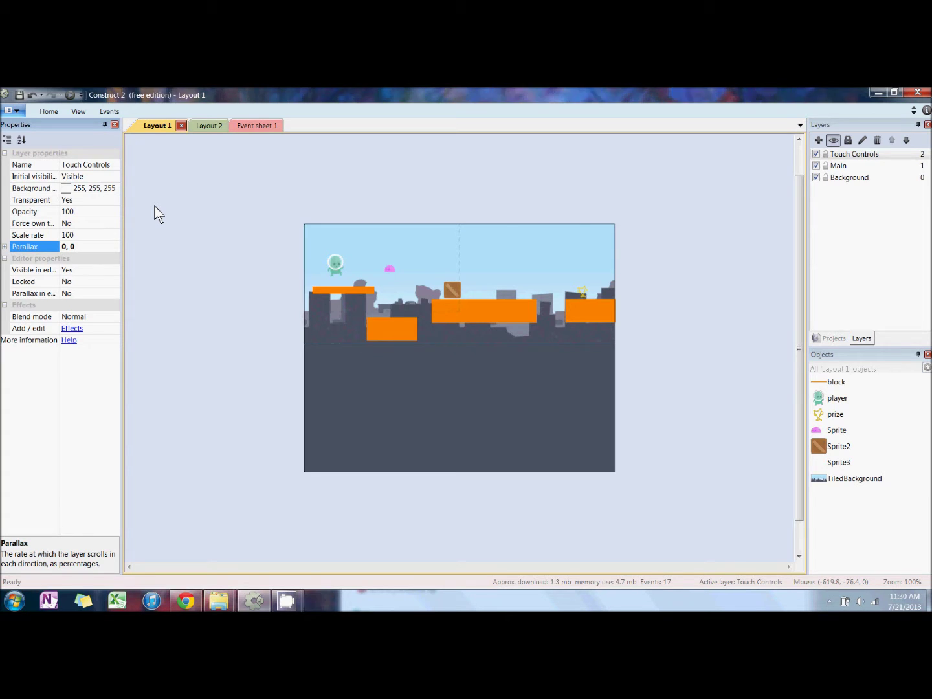
right_click(315, 299)
- Insert a new Sprite and fill its canvas solid red
click(343, 306)
click(463, 366)
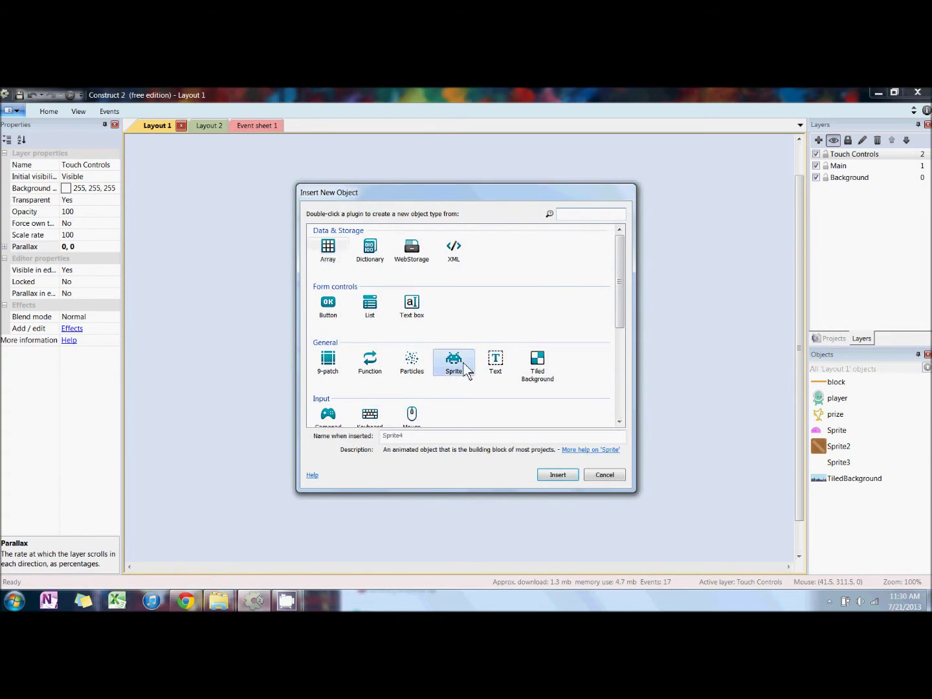
double_click(463, 367)
click(335, 330)
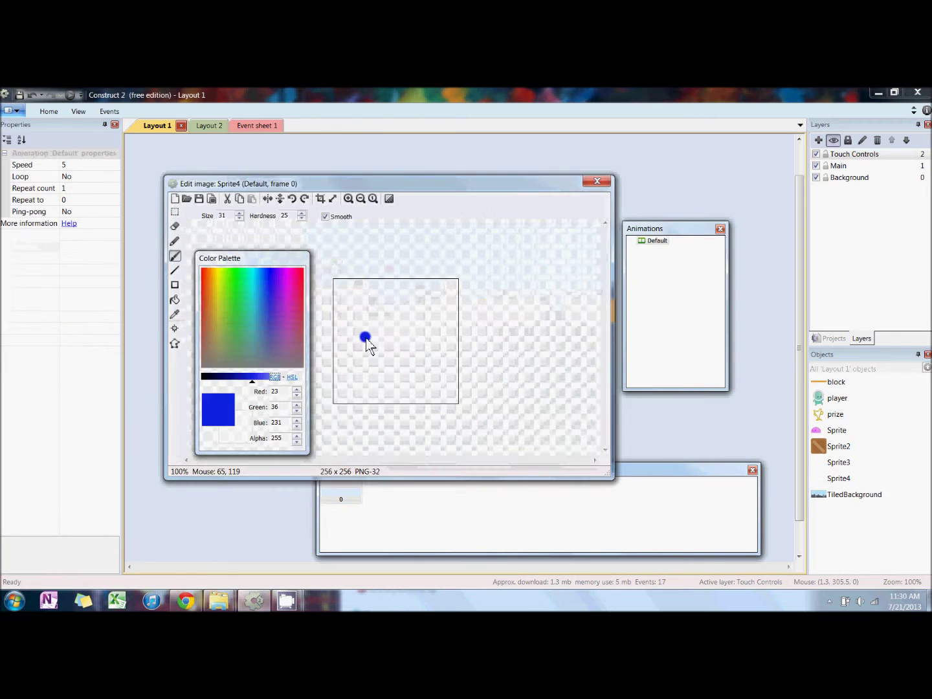
click(174, 300)
click(248, 299)
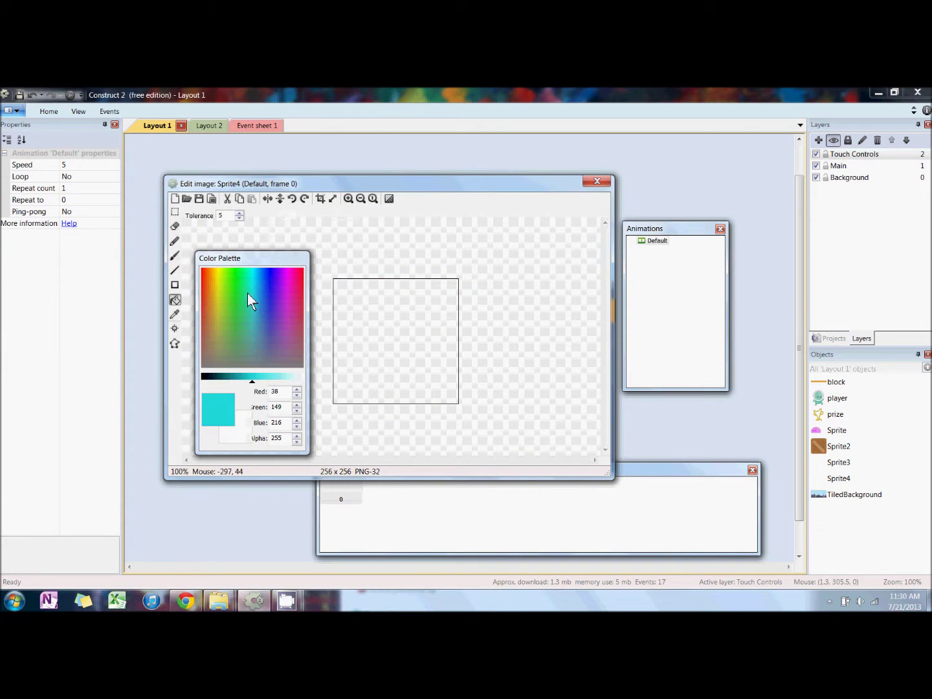
click(202, 270)
click(381, 337)
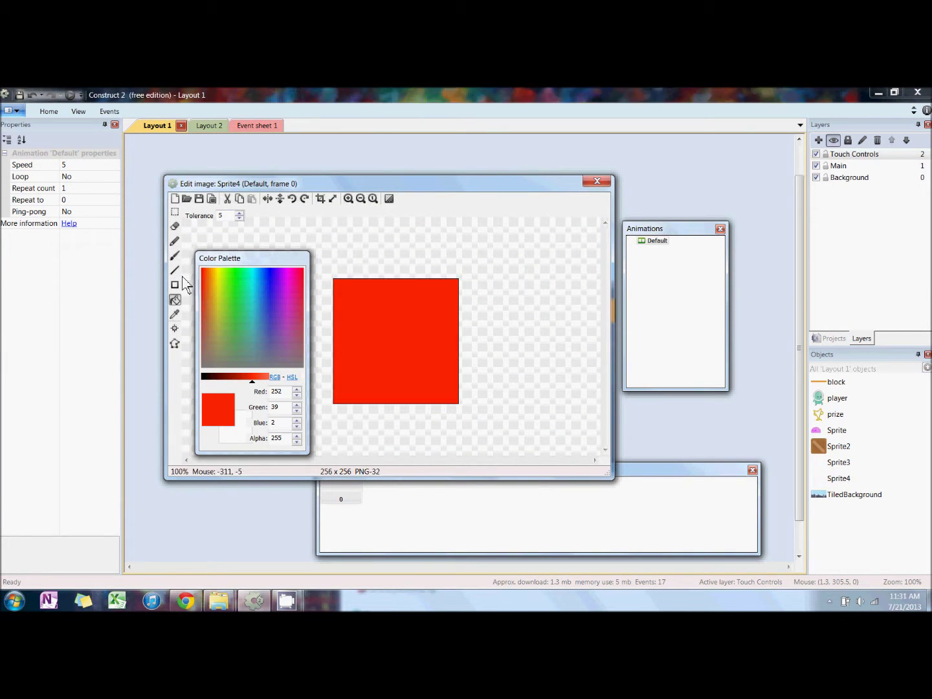
- Paint a blue left arrow on the sprite and resize it to about 75, 83
click(174, 256)
click(269, 278)
click(426, 346)
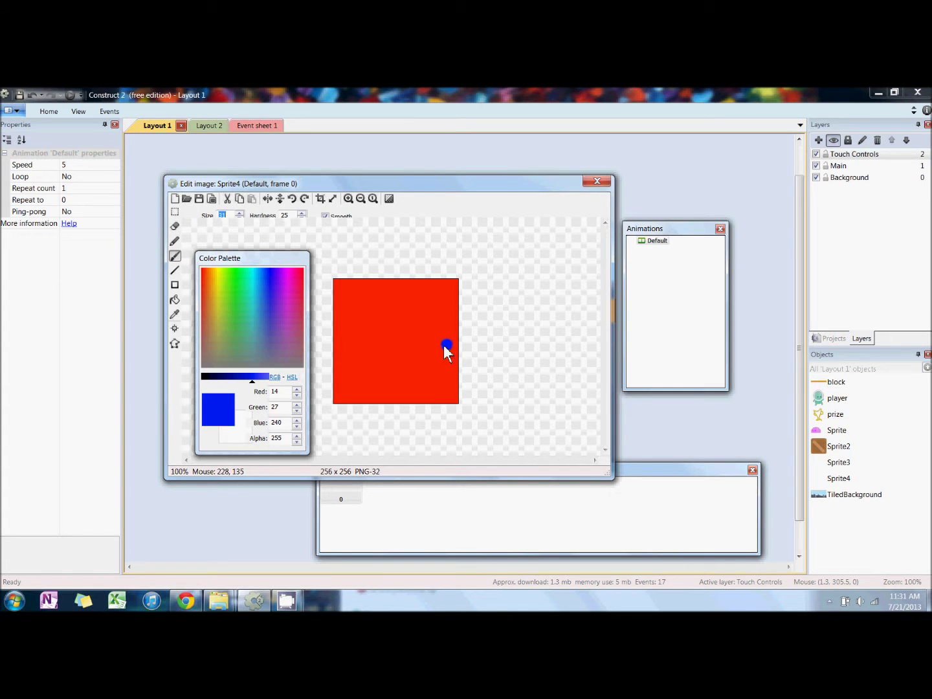
mouse_move(444, 345)
mouse_down()
mouse_move(356, 340)
mouse_move(375, 326)
mouse_move(352, 334)
mouse_up()
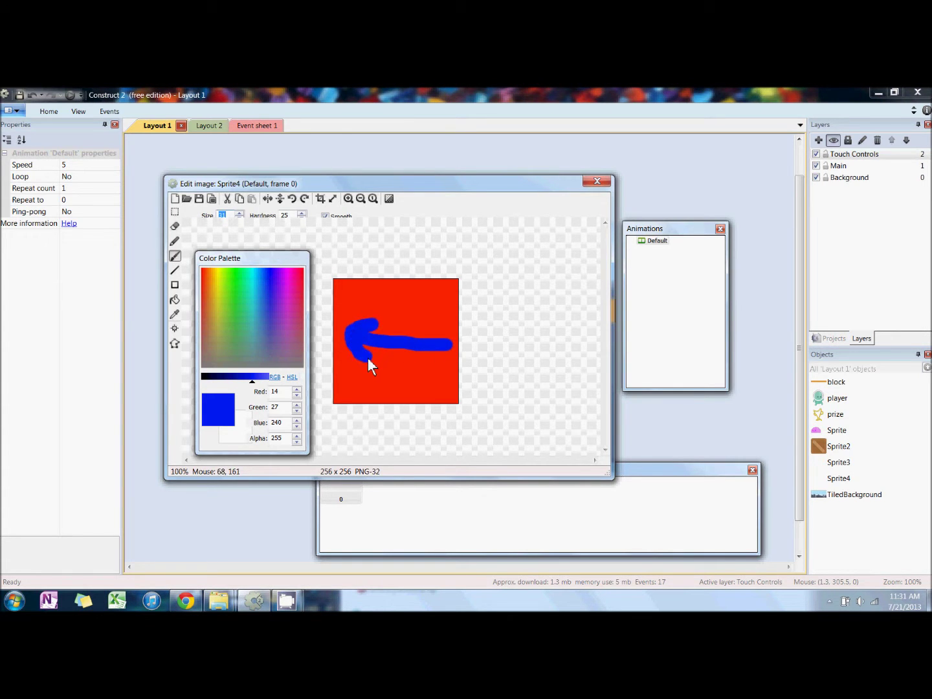
click(597, 180)
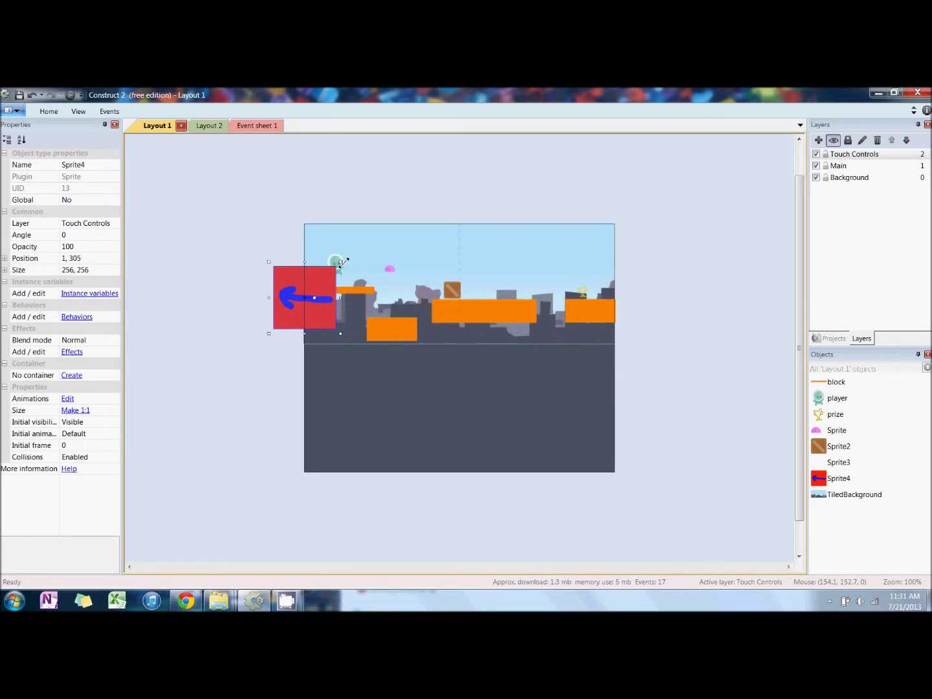
drag(341, 262, 299, 318)
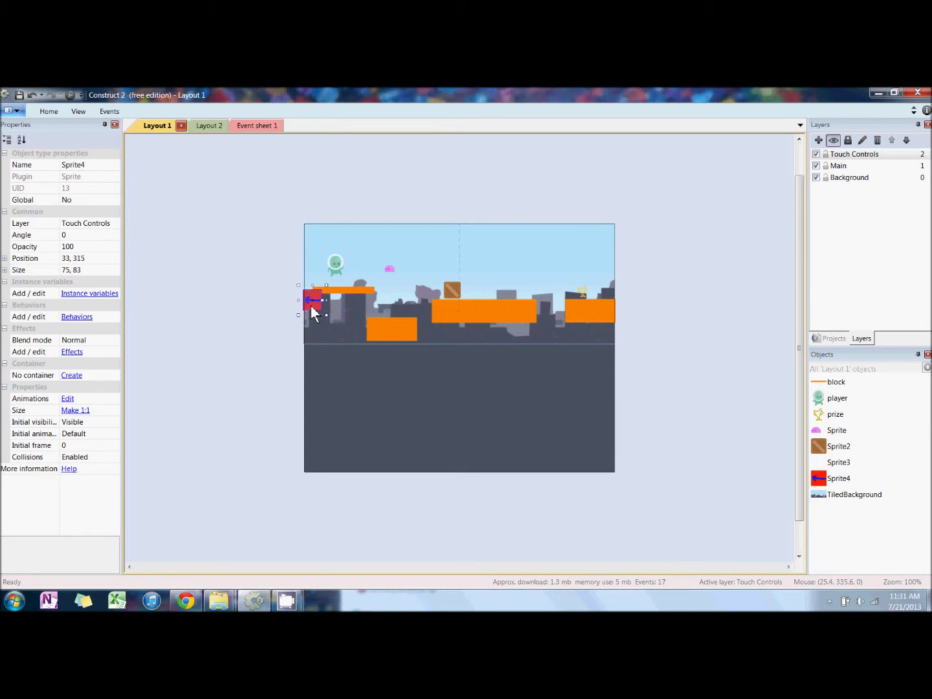
- Insert a second Sprite near the middle and fill it red
right_click(435, 304)
click(466, 311)
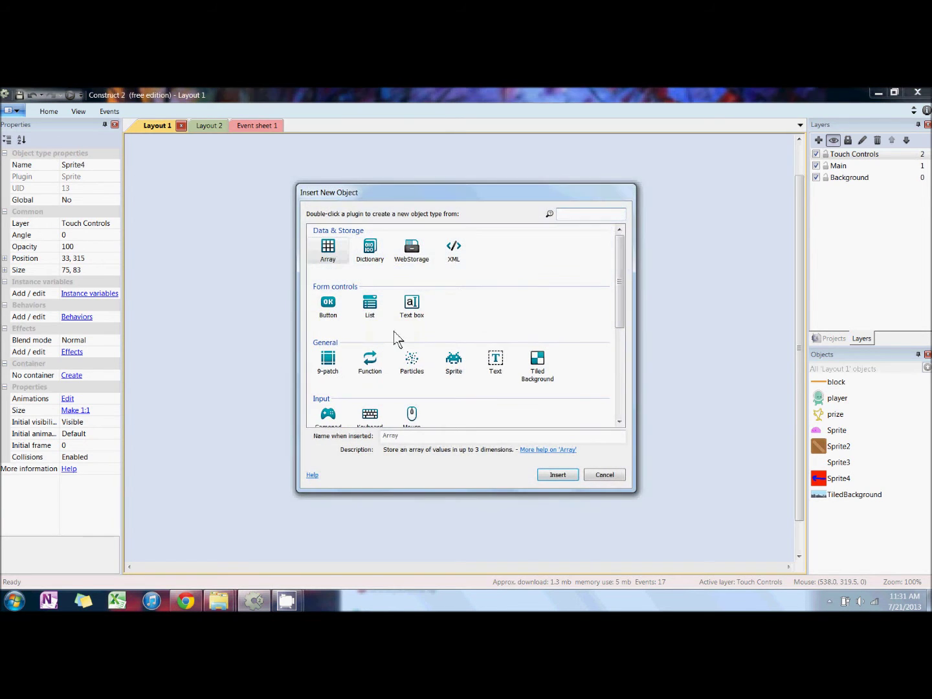
double_click(461, 361)
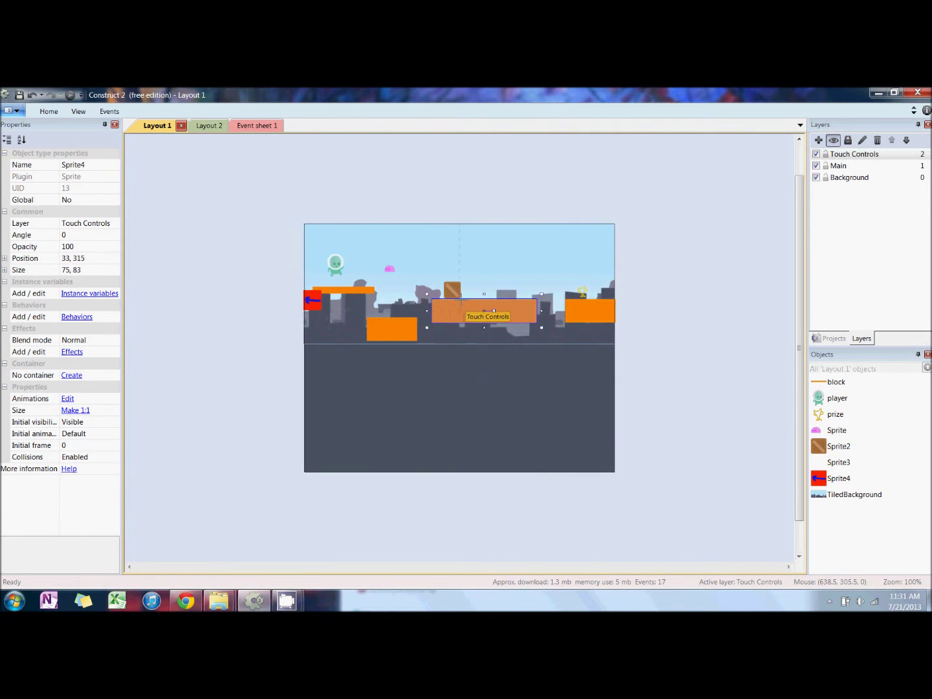
click(458, 301)
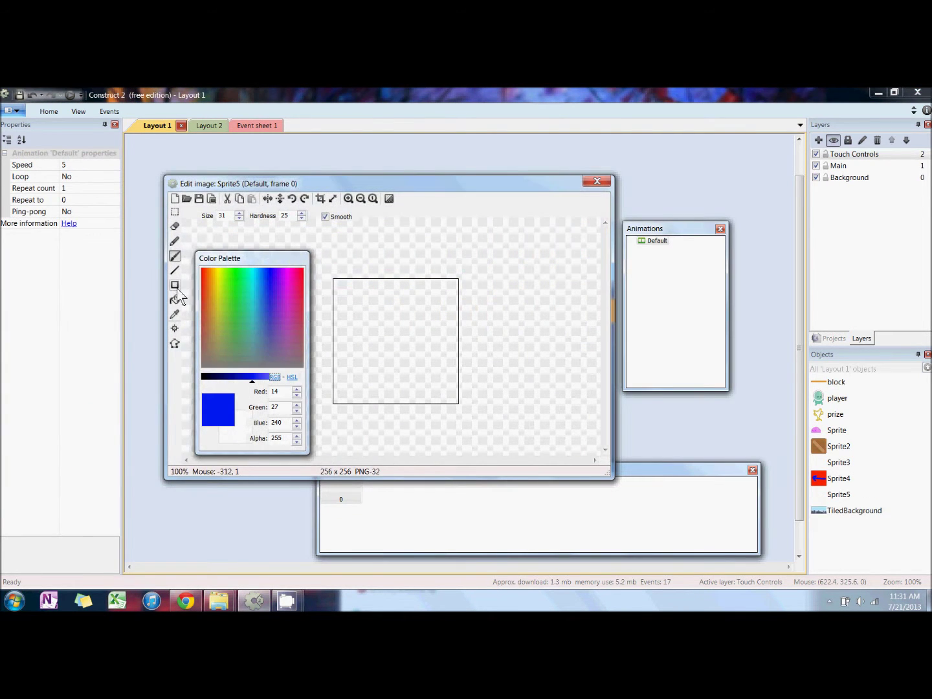
click(175, 300)
click(209, 275)
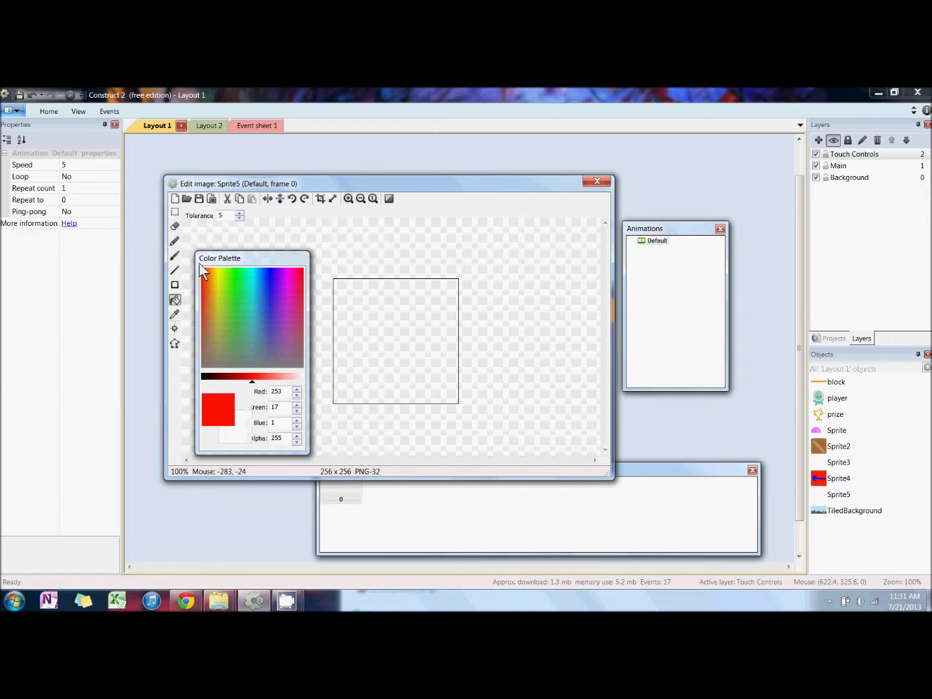
click(414, 313)
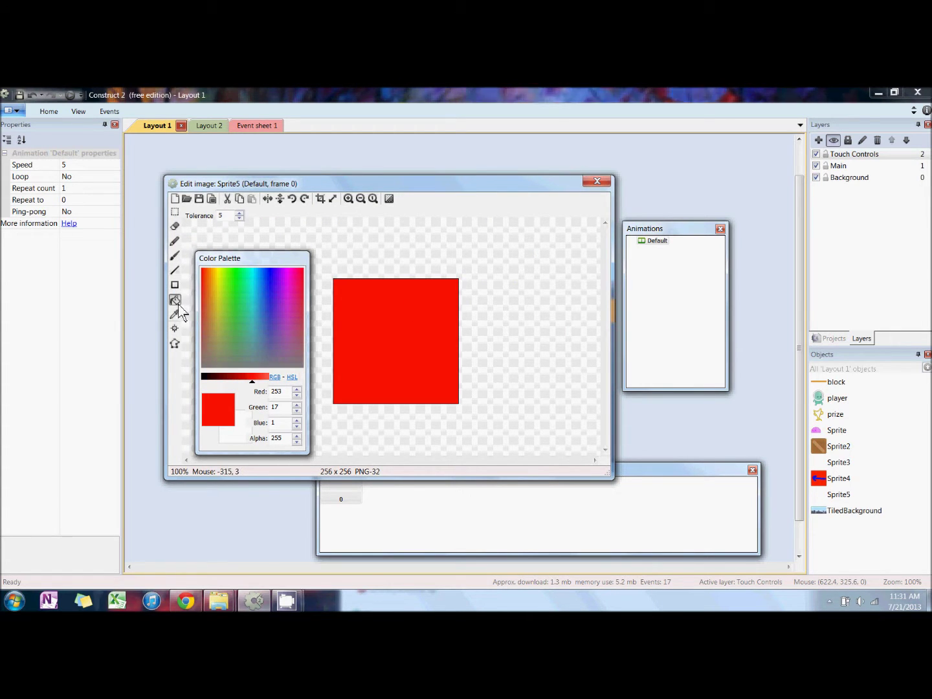
- Paint a blue right arrow on it and shrink it to about 71, 67
click(175, 255)
click(272, 291)
mouse_move(348, 343)
mouse_down()
mouse_move(414, 347)
mouse_move(428, 323)
mouse_move(443, 343)
mouse_move(419, 370)
mouse_up()
click(597, 181)
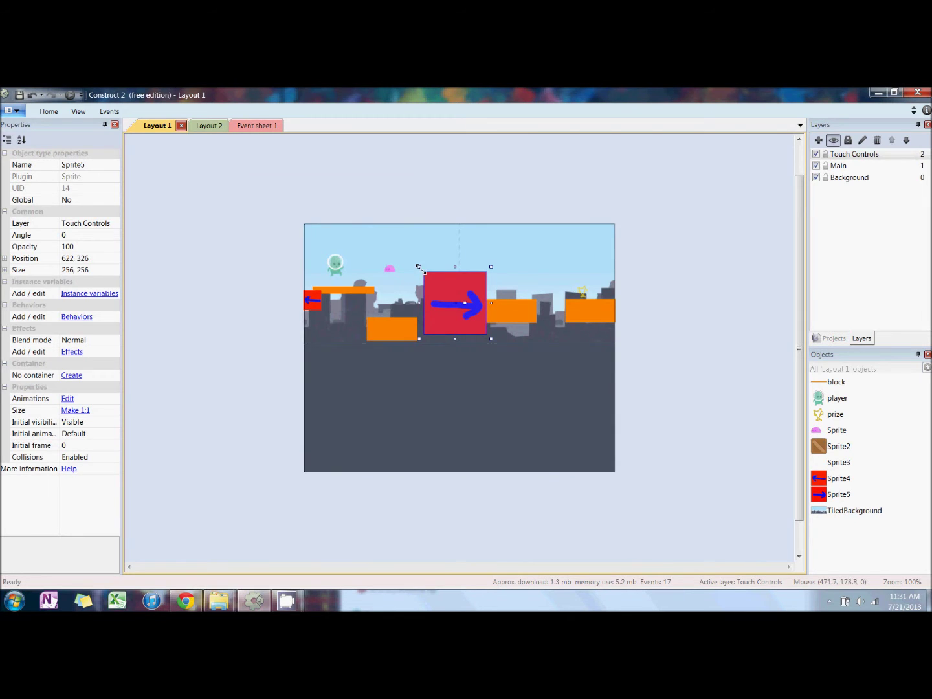
drag(419, 267, 452, 312)
click(446, 284)
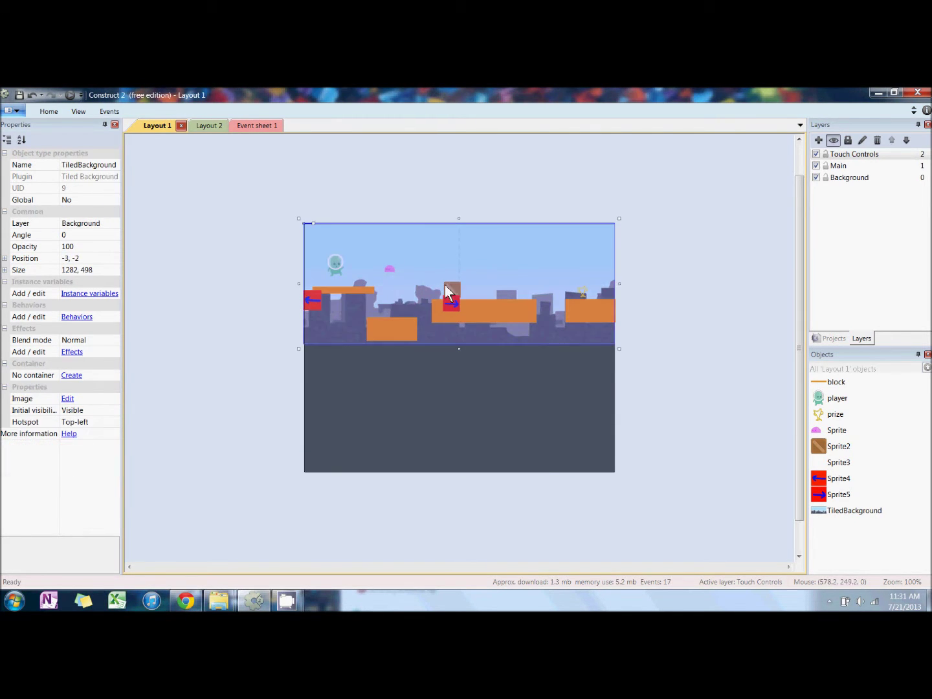
right_click(446, 285)
- Insert a third Sprite and fill its canvas bright red
click(468, 297)
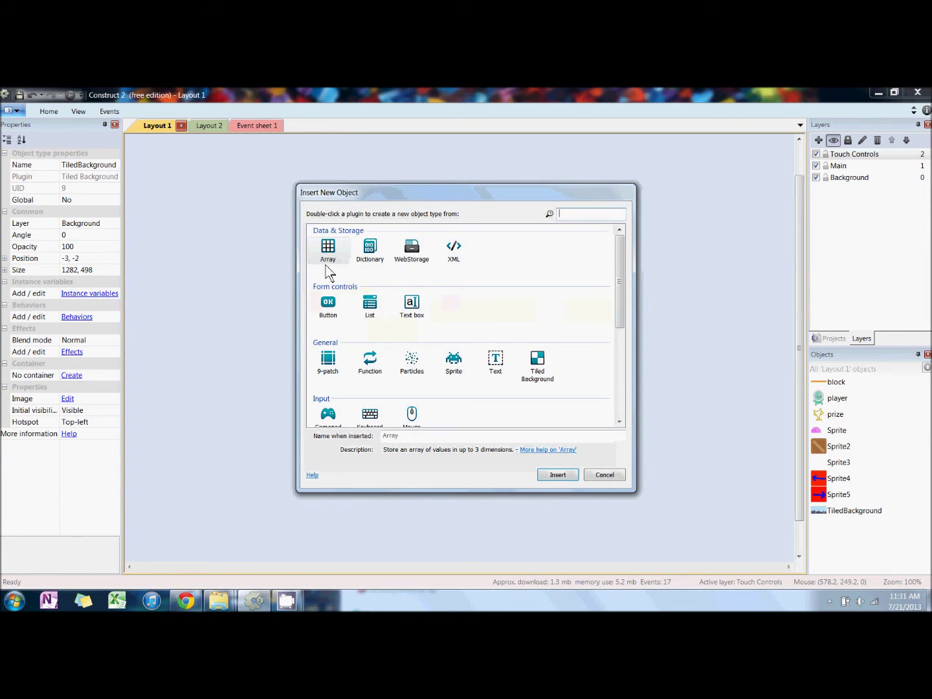
double_click(454, 361)
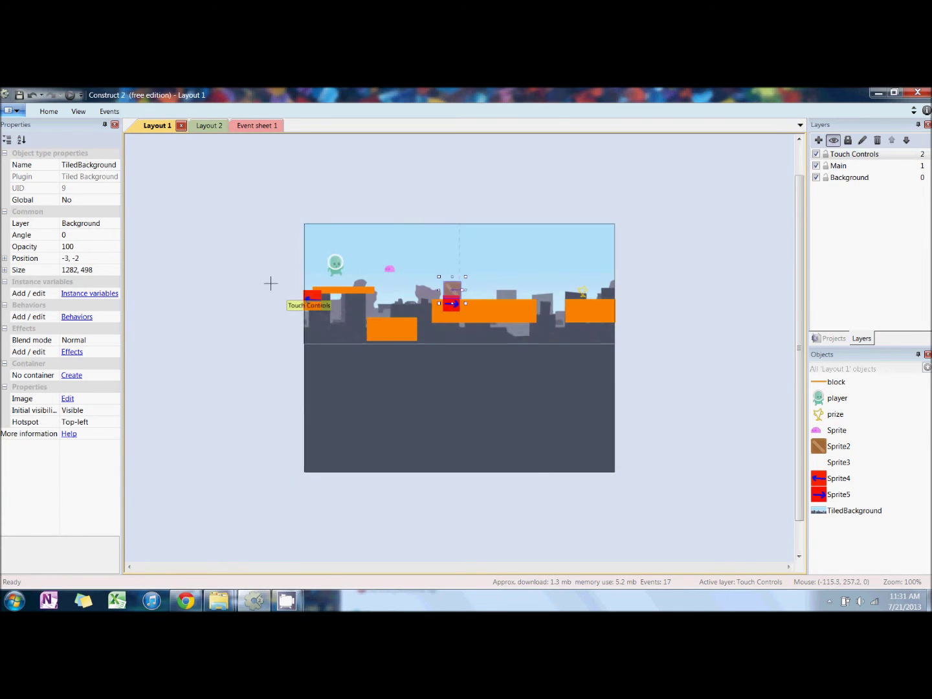
click(311, 286)
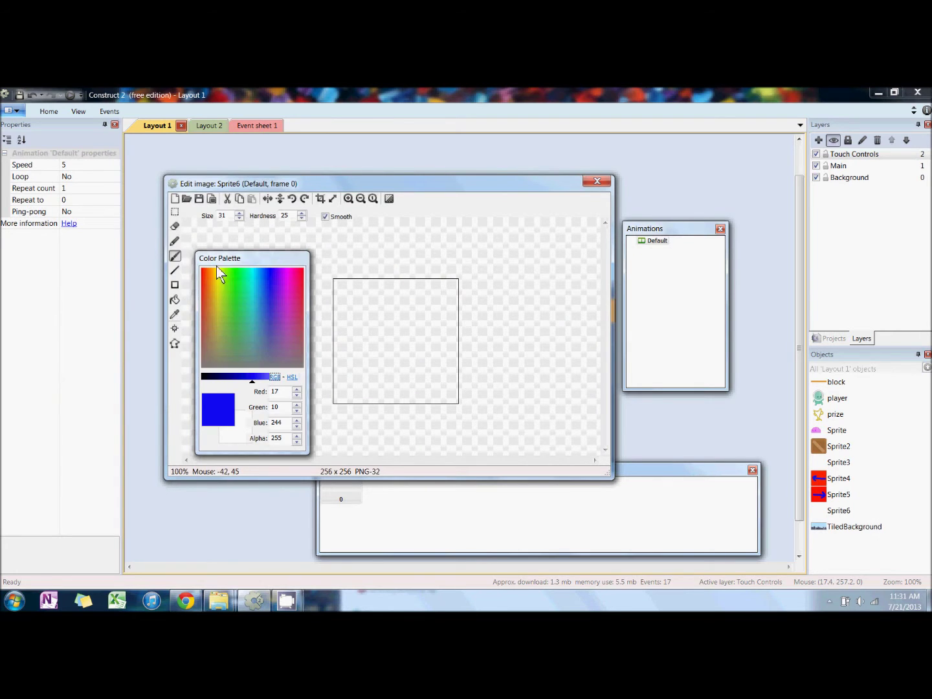
click(174, 301)
click(223, 286)
click(210, 278)
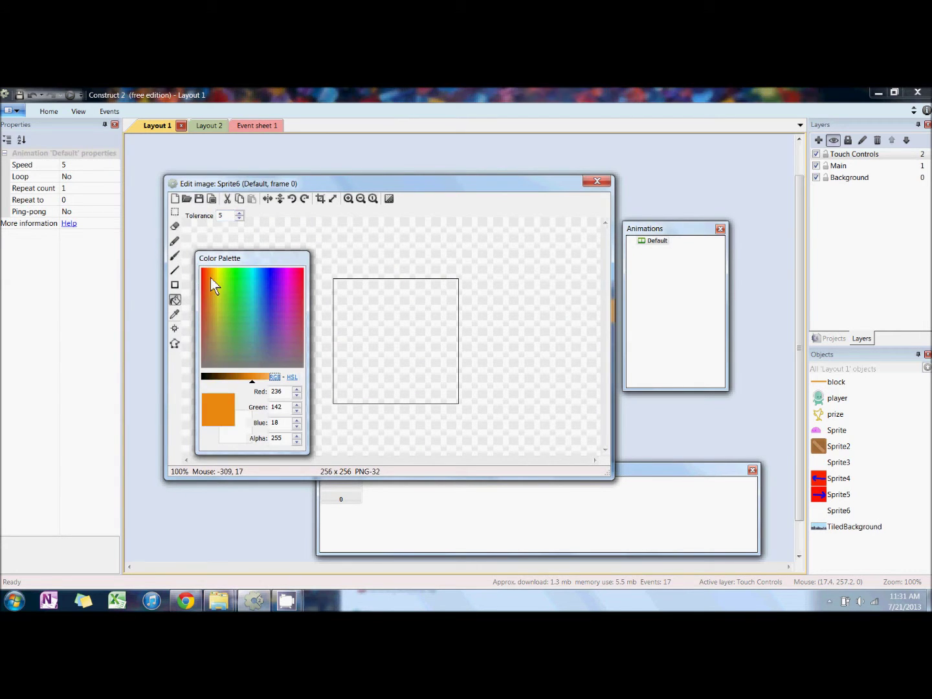
click(203, 278)
click(350, 323)
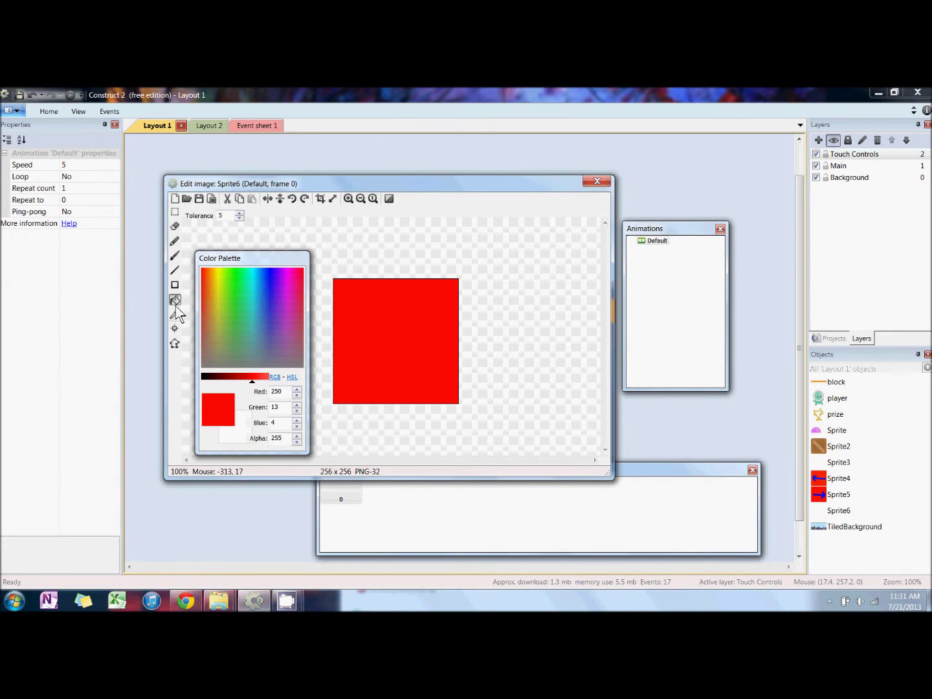
- Paint a blue up arrow on the sprite and shrink it to a small button
click(175, 256)
click(269, 281)
click(391, 335)
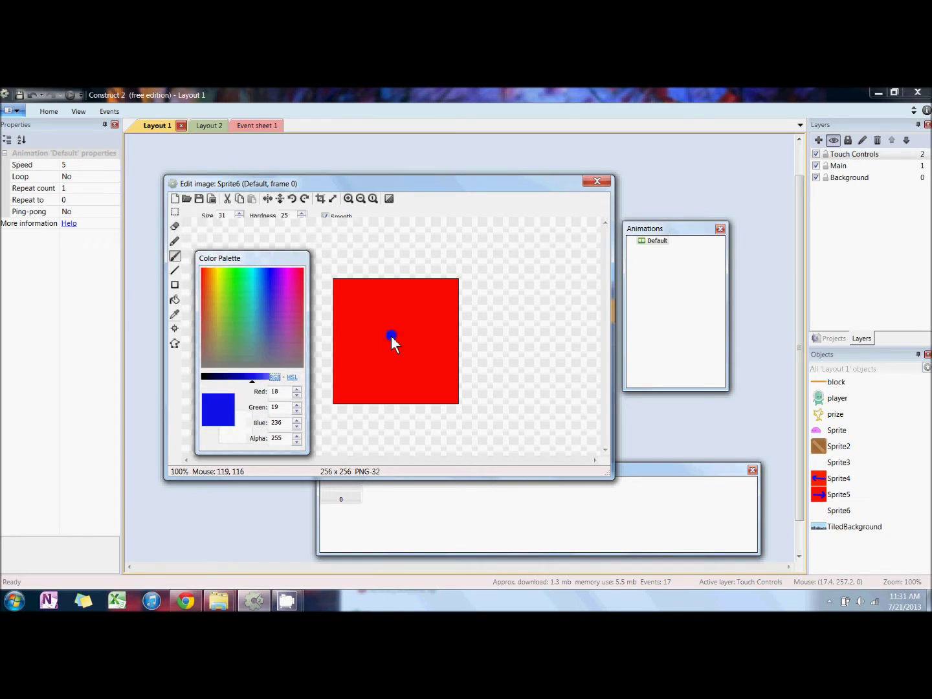
mouse_move(388, 368)
mouse_down()
mouse_move(390, 311)
mouse_move(374, 323)
mouse_move(394, 304)
mouse_move(420, 328)
mouse_up()
click(597, 180)
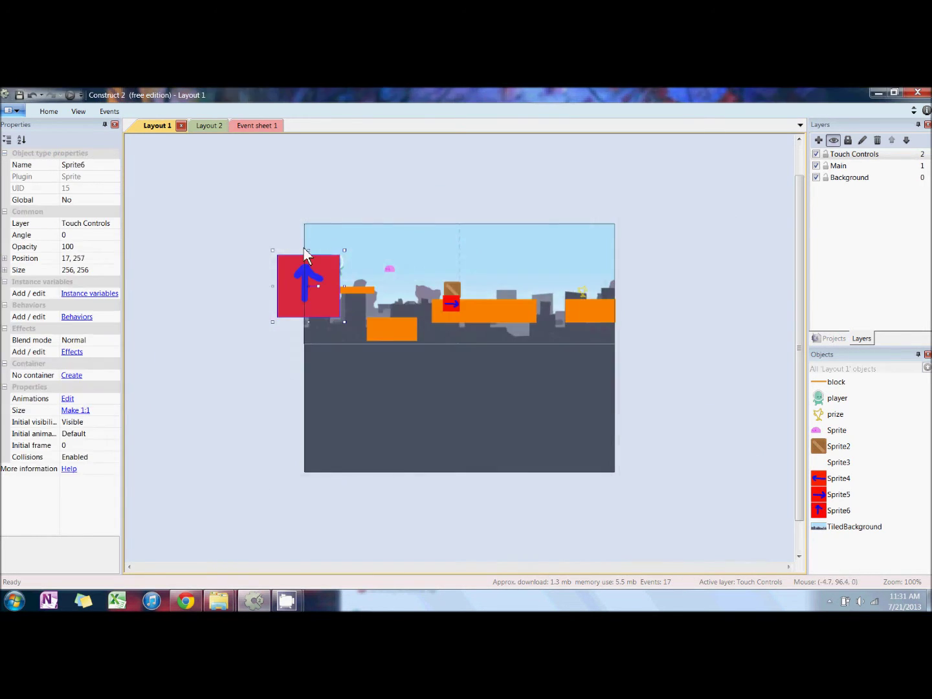
drag(346, 250, 313, 286)
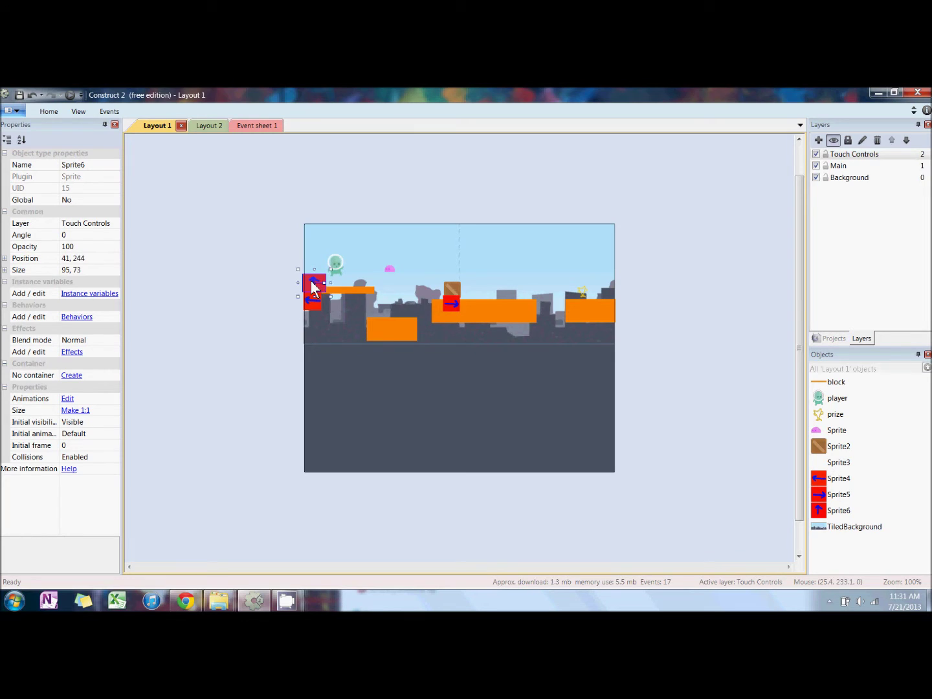
drag(330, 296, 323, 295)
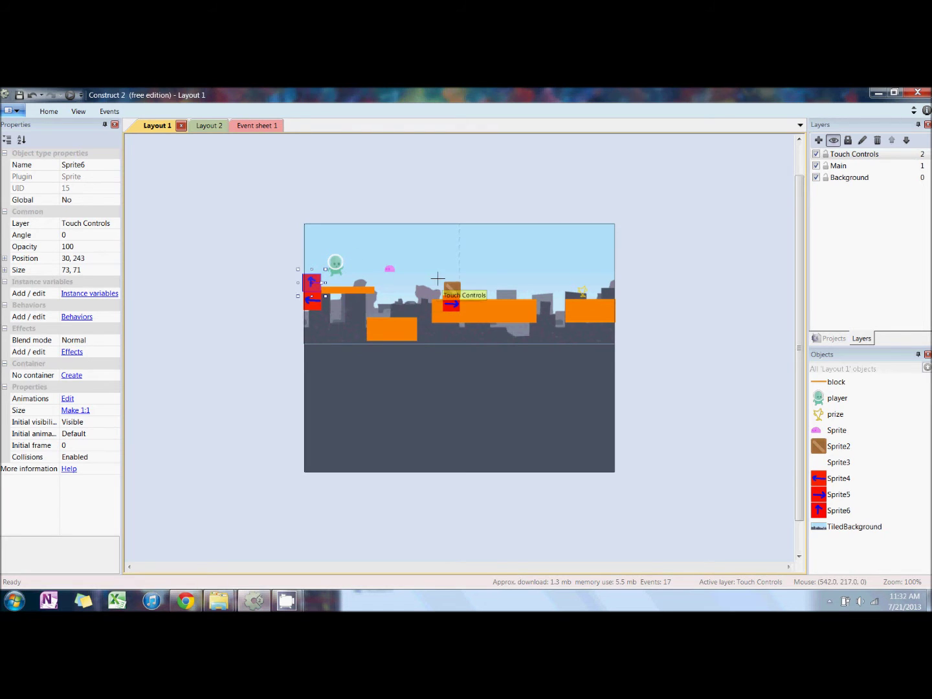
- Paste a copy of the jump button over the crate
key(ctrl+v)
click(452, 286)
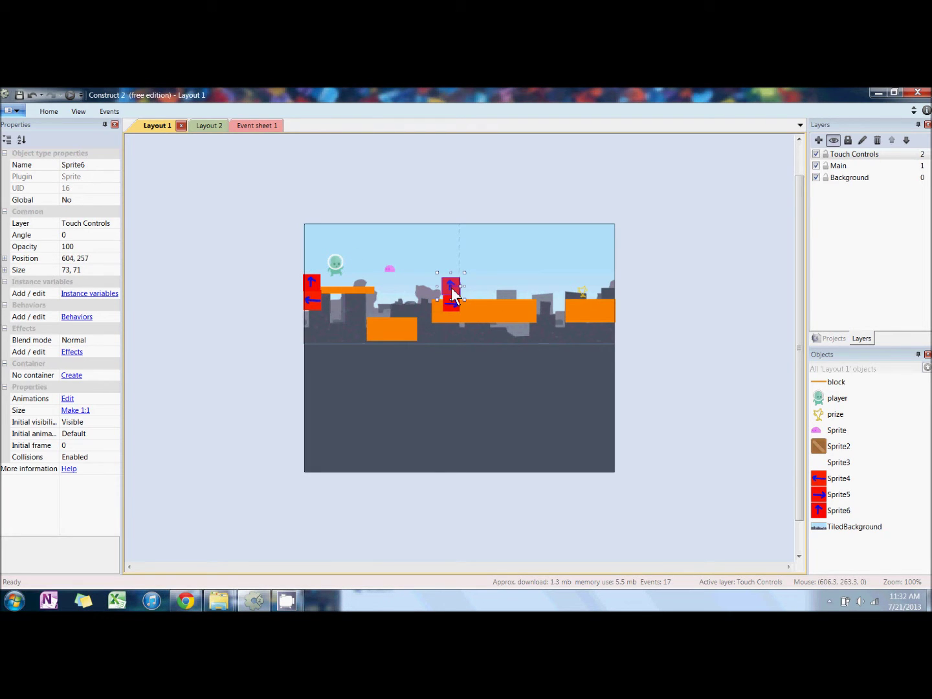
click(843, 479)
click(94, 167)
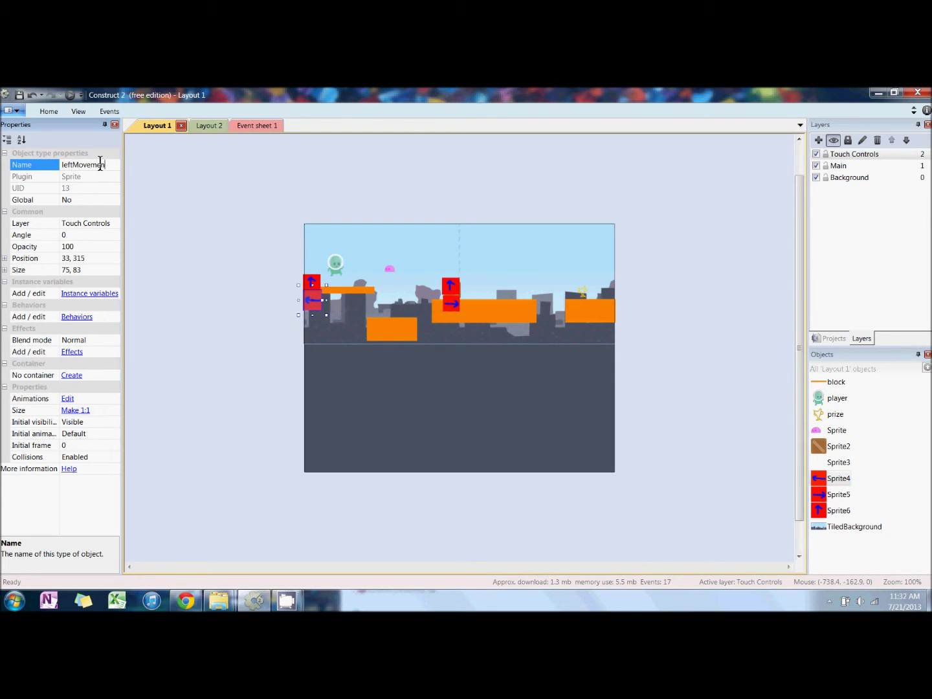
- Name Sprite4, Sprite5 and Sprite6 leftMovementButton, rightMovementButton and upMovementButton
key(Return)
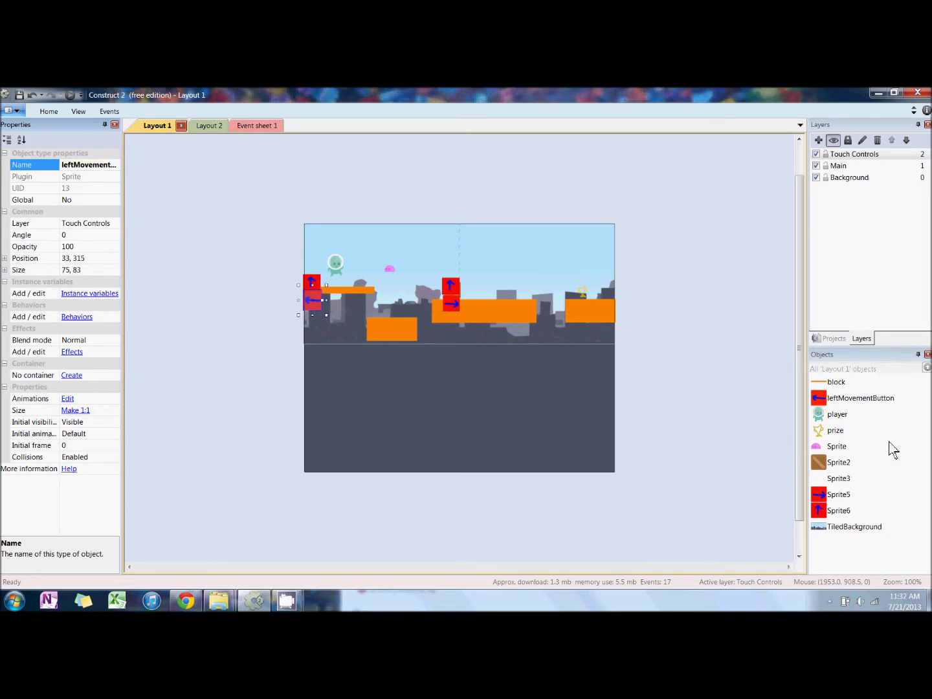
click(841, 494)
click(88, 167)
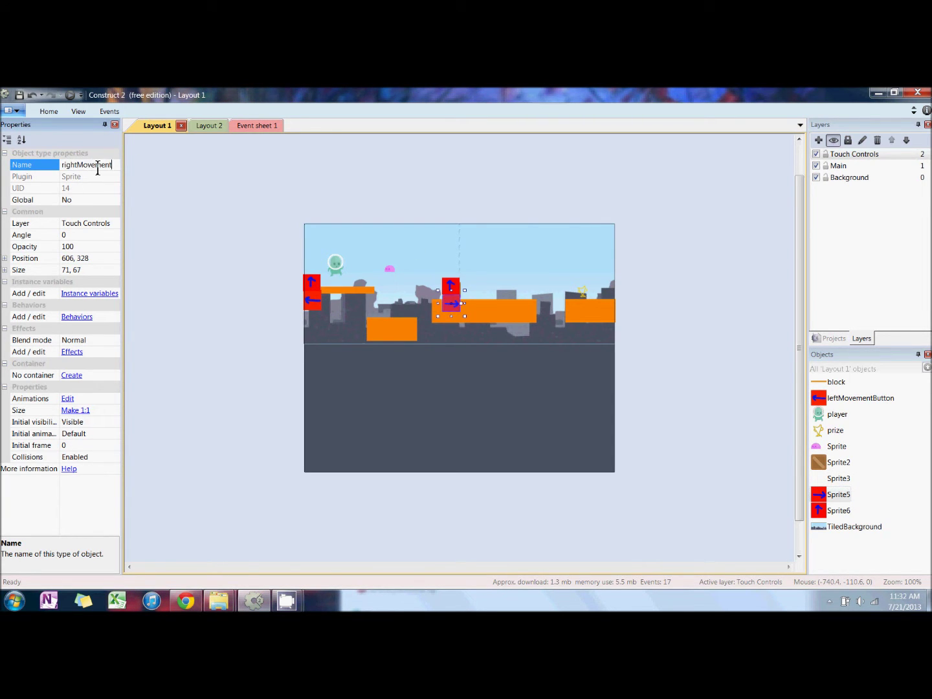
text(rightMovementButton)
key(Return)
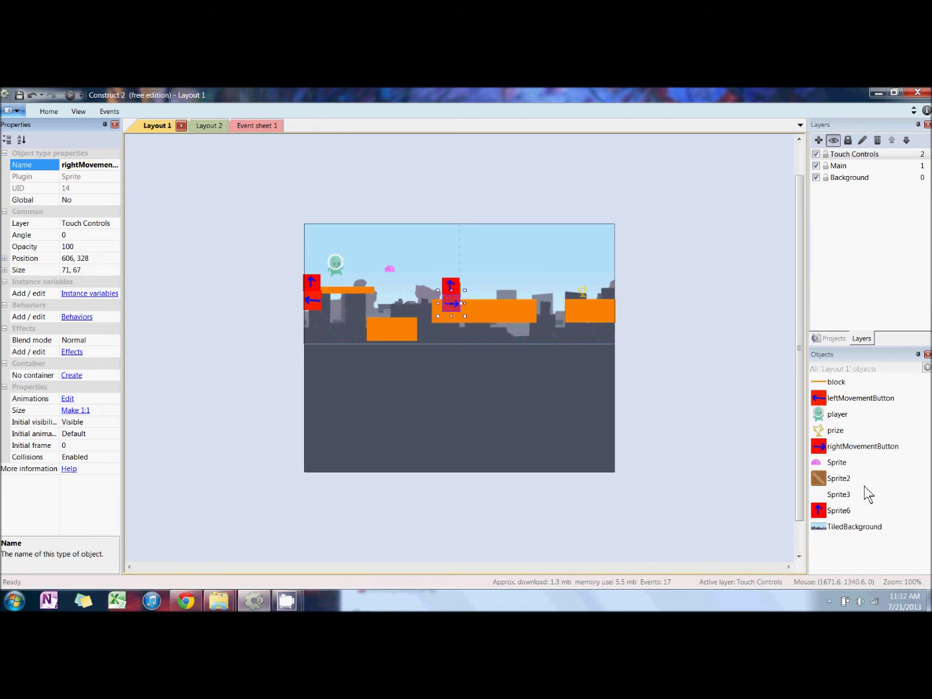
click(848, 511)
click(94, 171)
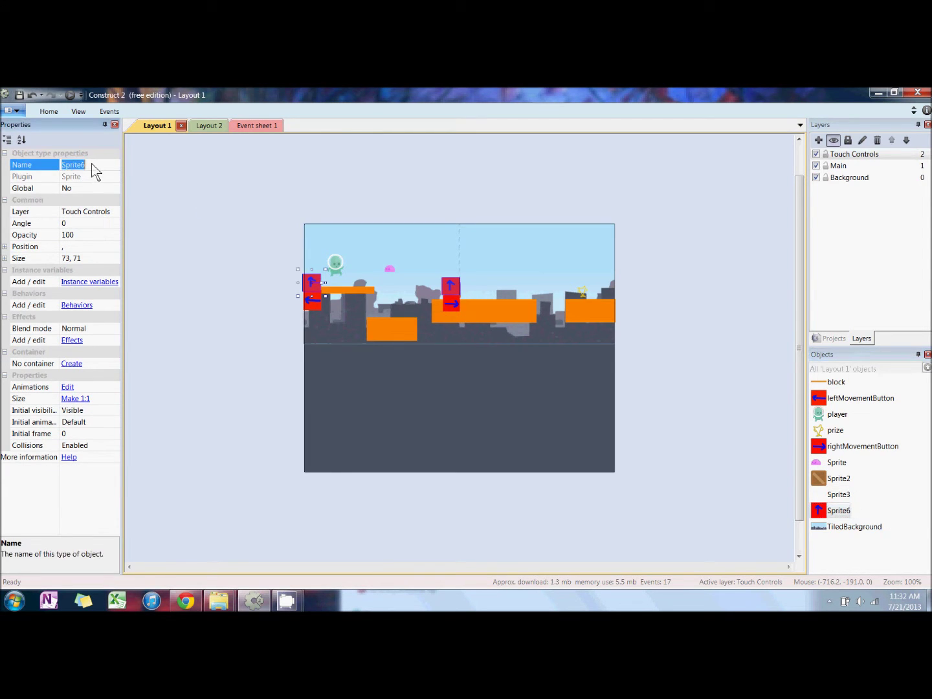
text(upMovementButton)
key(Return)
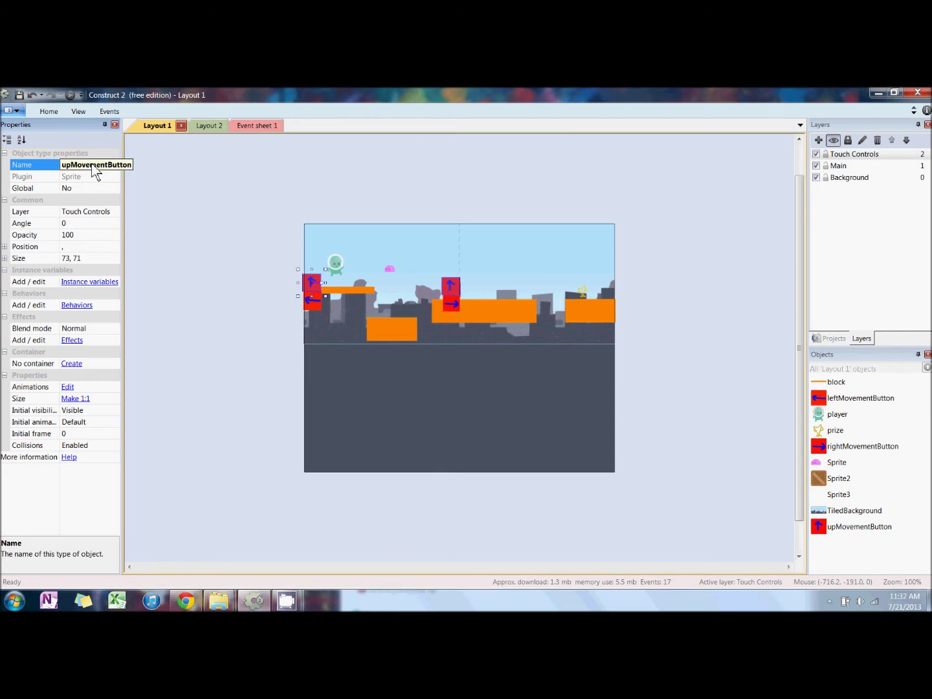
click(245, 126)
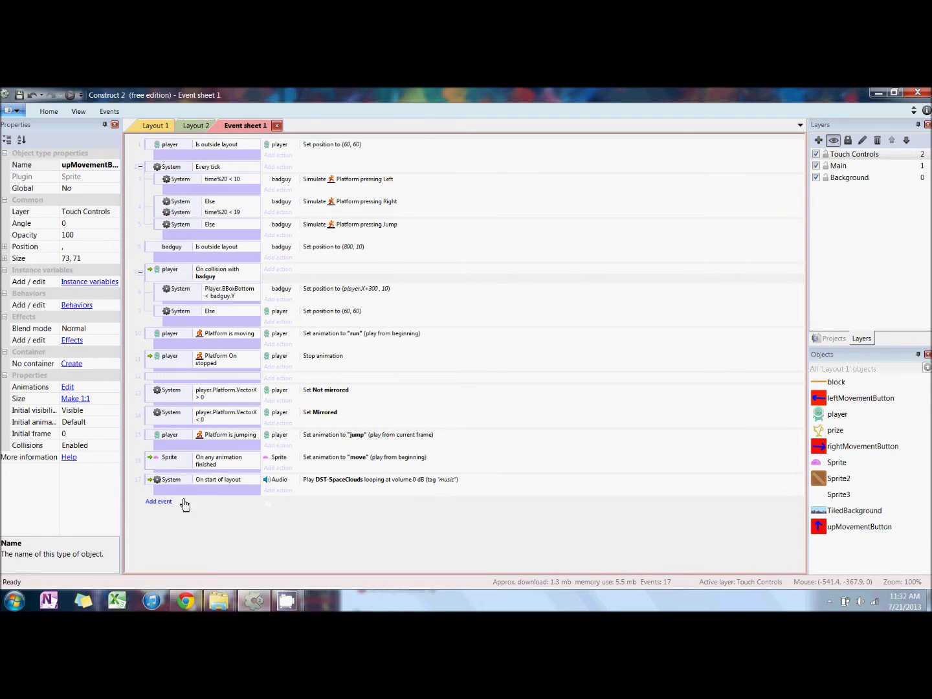
- Add a 'Touch Movement' event group below the last event in Event sheet 1
right_click(213, 544)
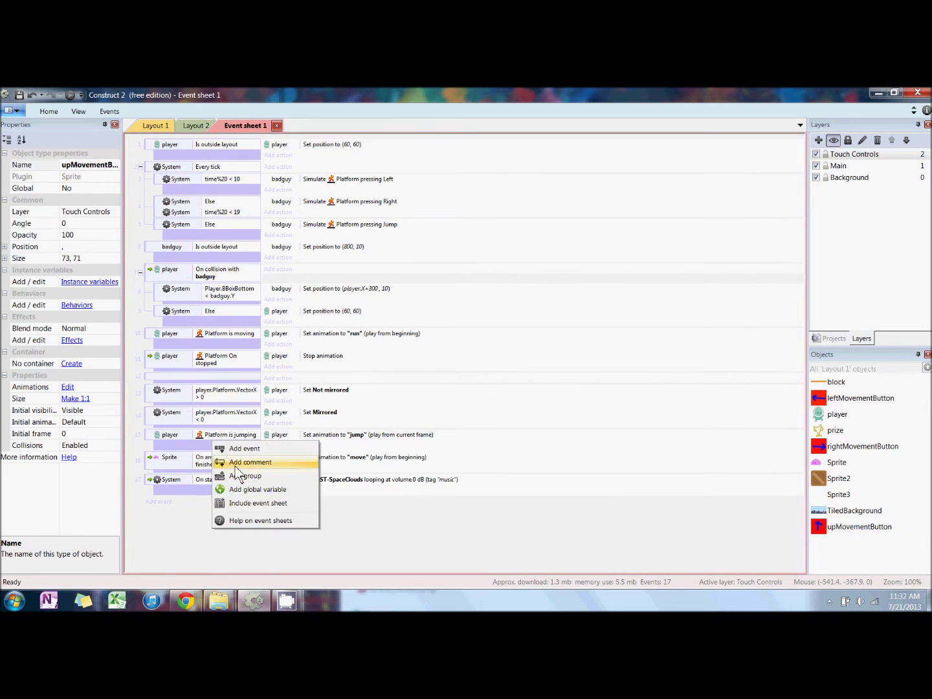
click(236, 464)
click(214, 520)
right_click(224, 528)
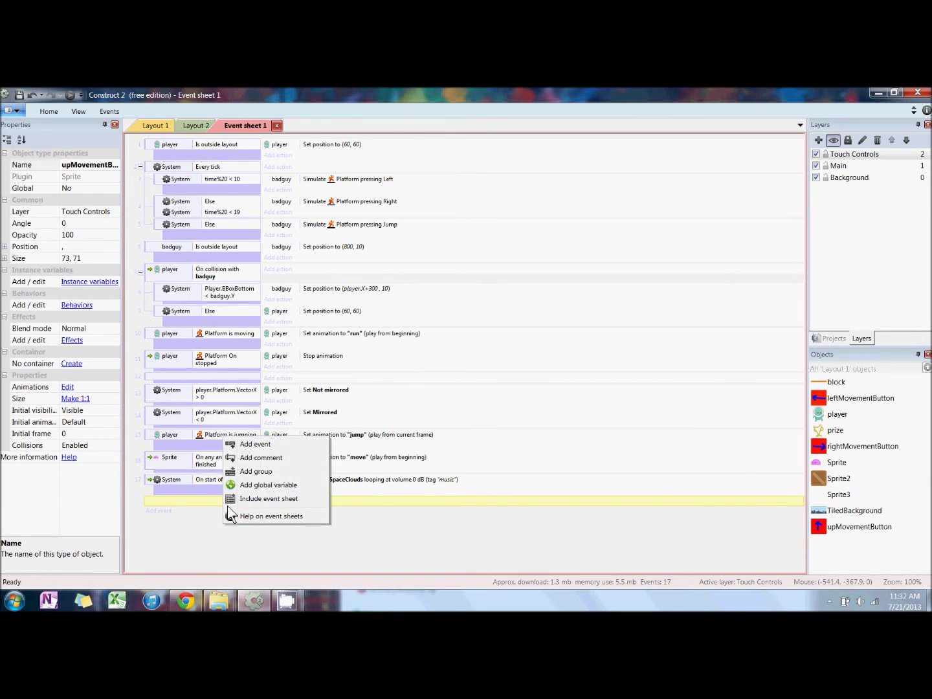
click(254, 471)
text(moveme)
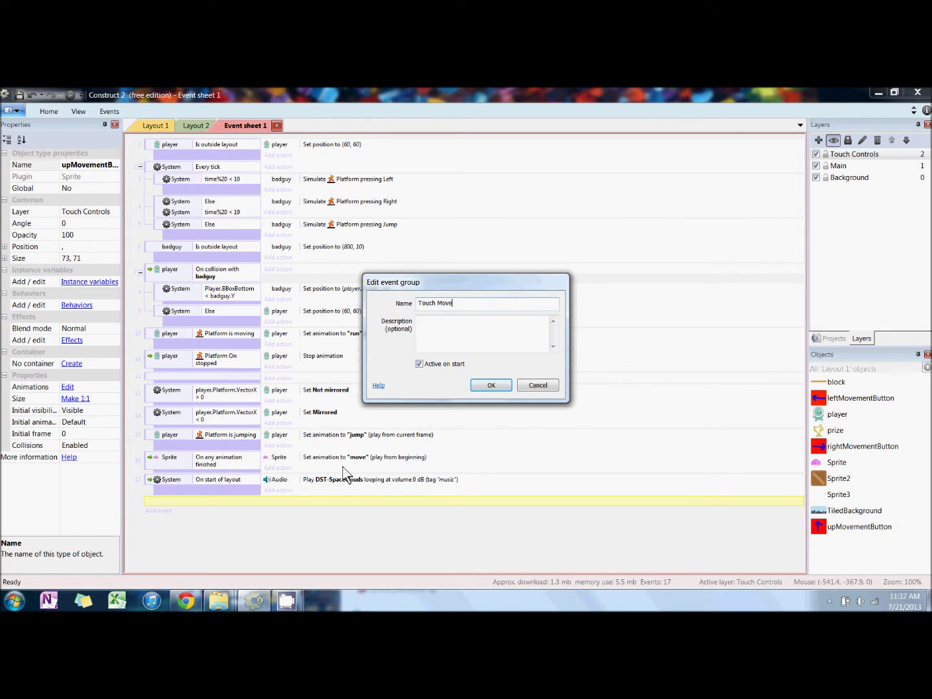
text(ment)
key(Return)
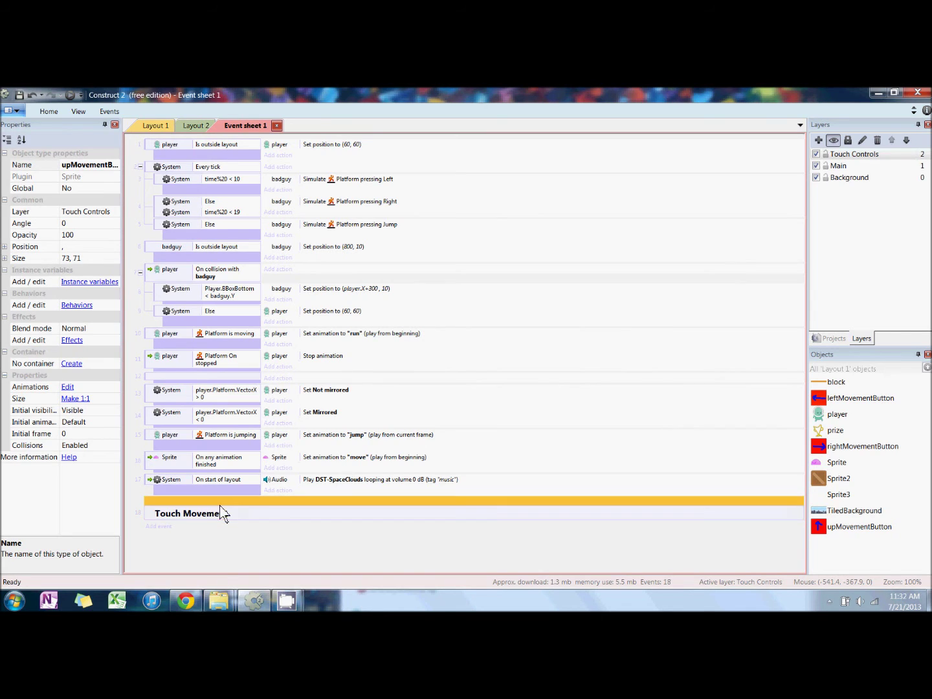
right_click(220, 513)
click(233, 538)
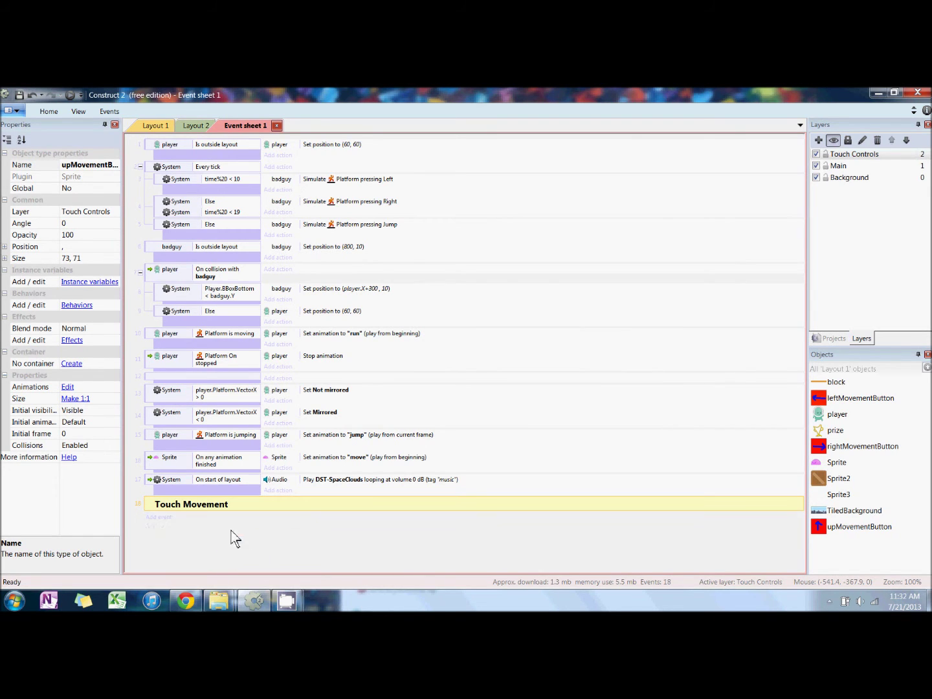
- Add a Touch 'Is touching object' leftMovementButton event to Touch Movement
click(164, 517)
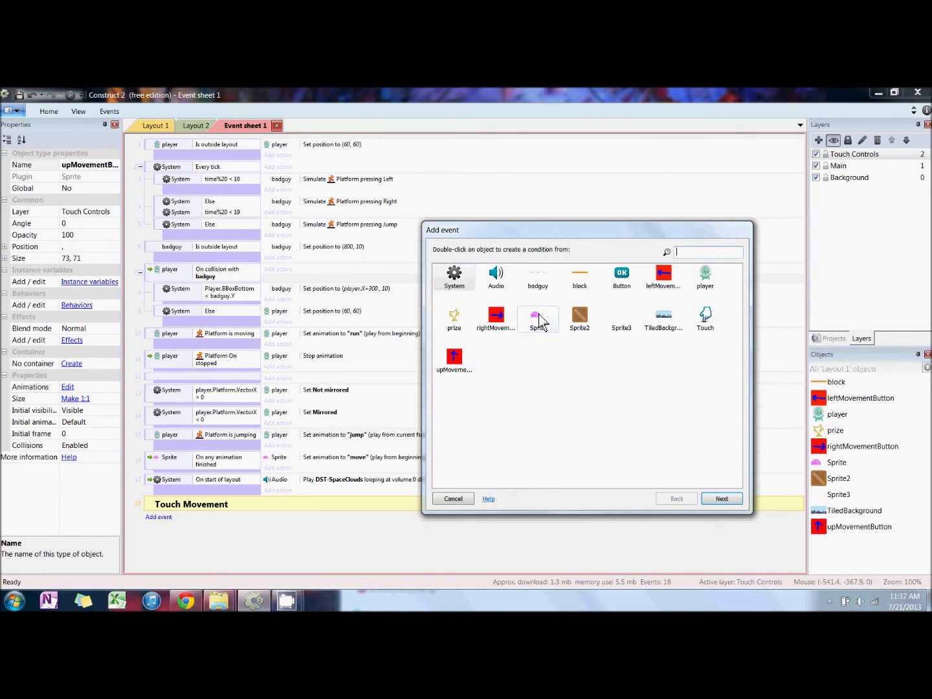
double_click(668, 275)
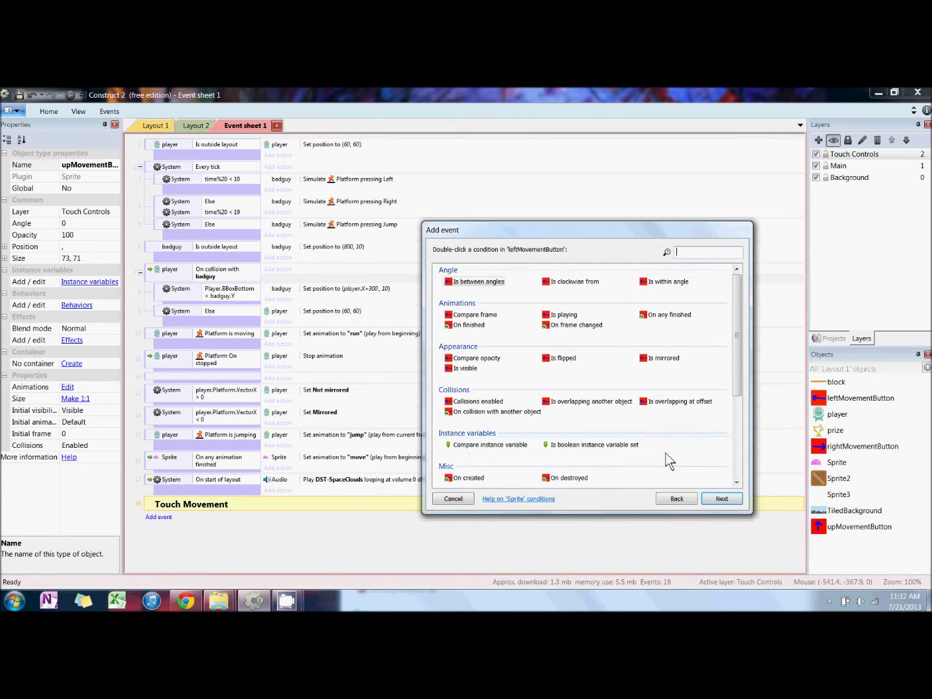
click(676, 499)
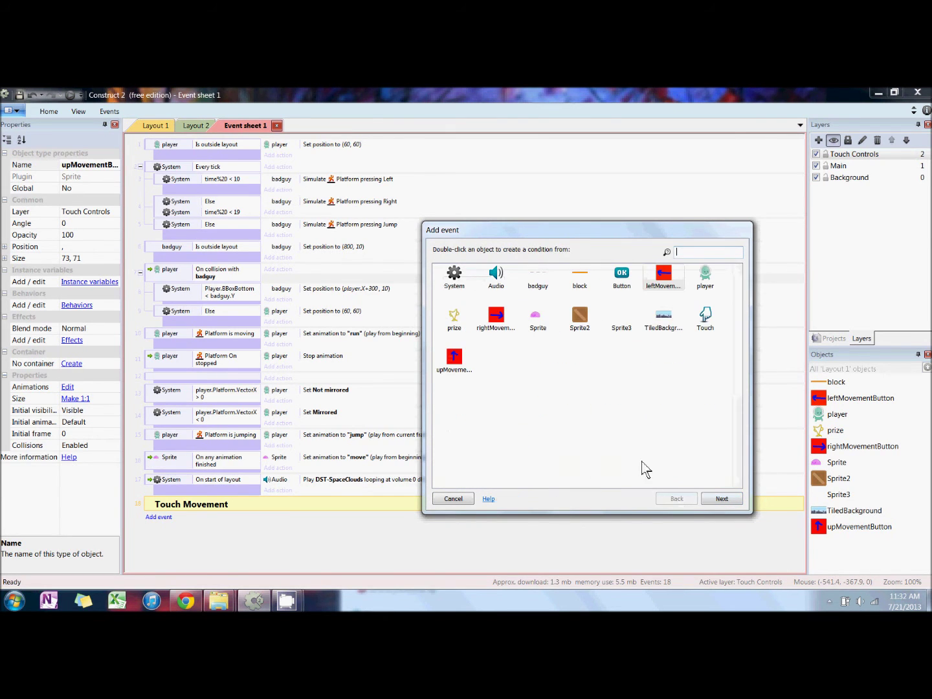
double_click(706, 320)
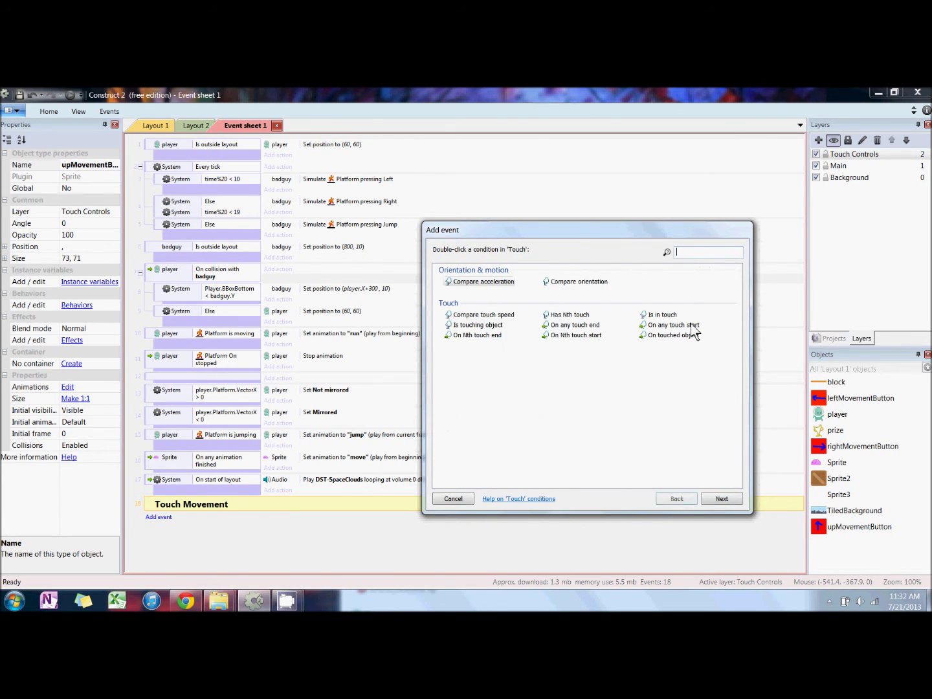
double_click(479, 325)
click(515, 338)
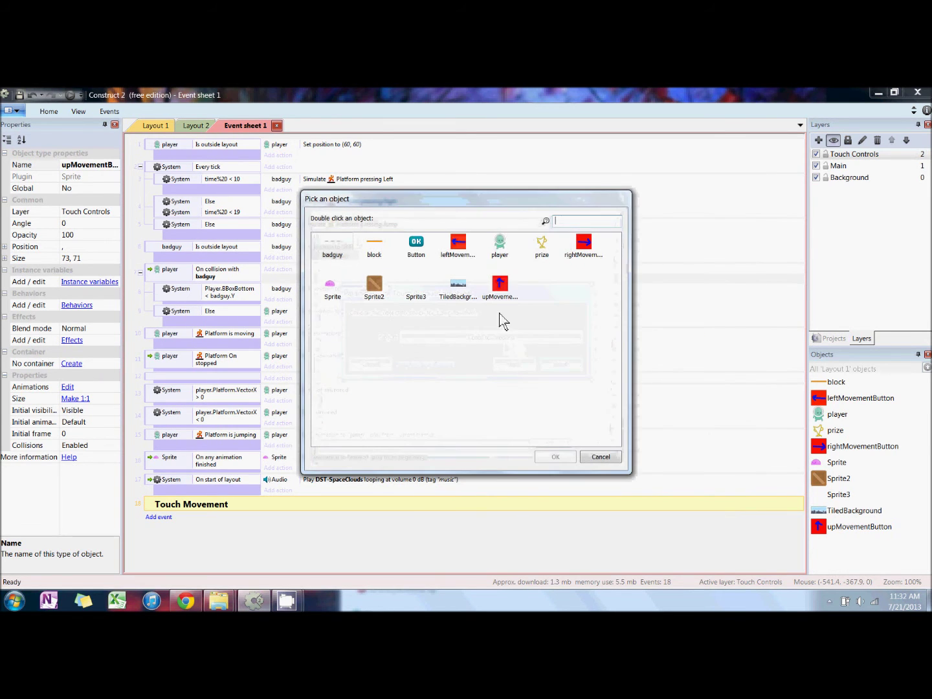
double_click(461, 249)
click(561, 370)
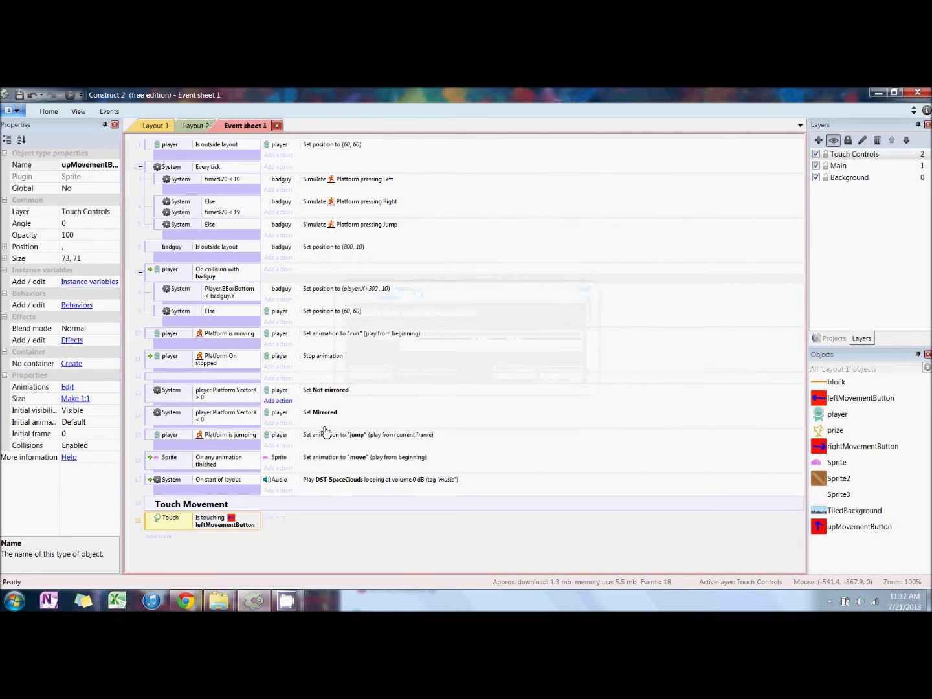
- Give that event a player Platform 'Simulate control' Left action
click(275, 518)
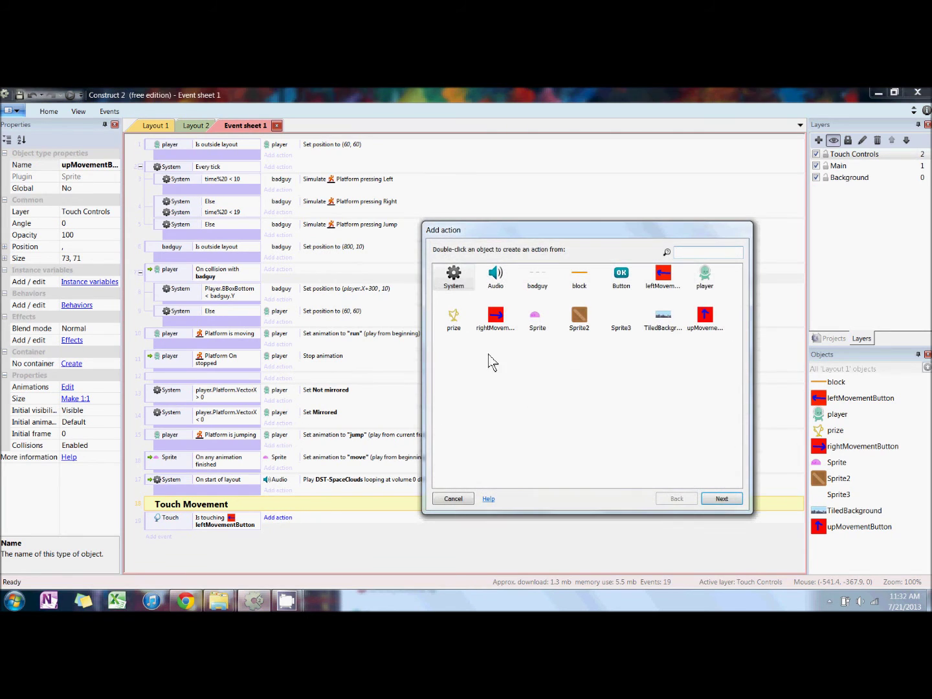
click(707, 283)
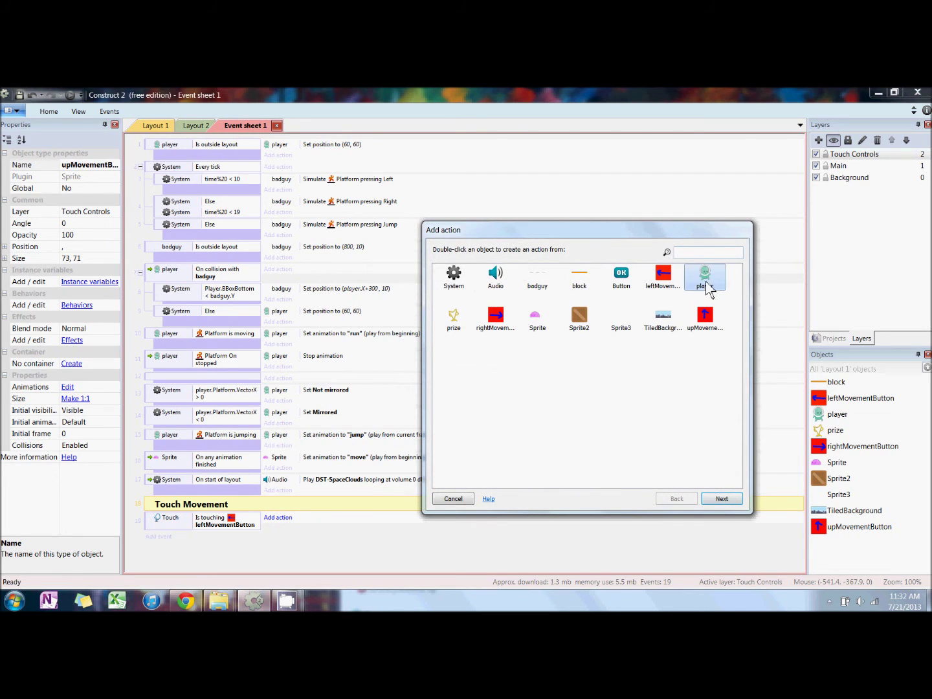
click(738, 498)
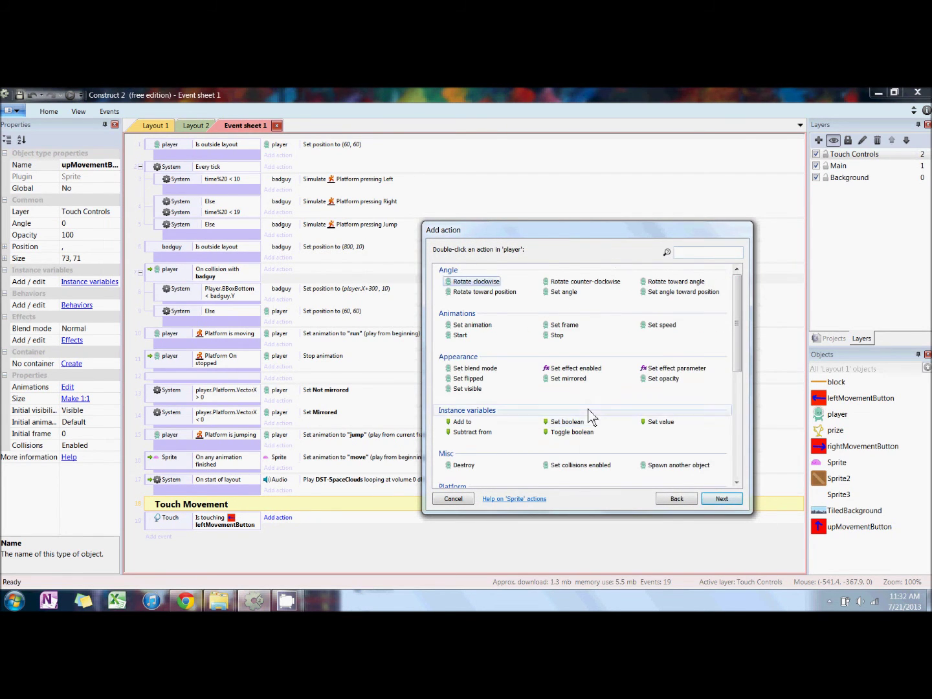
scroll(589, 417, down, 10)
click(486, 300)
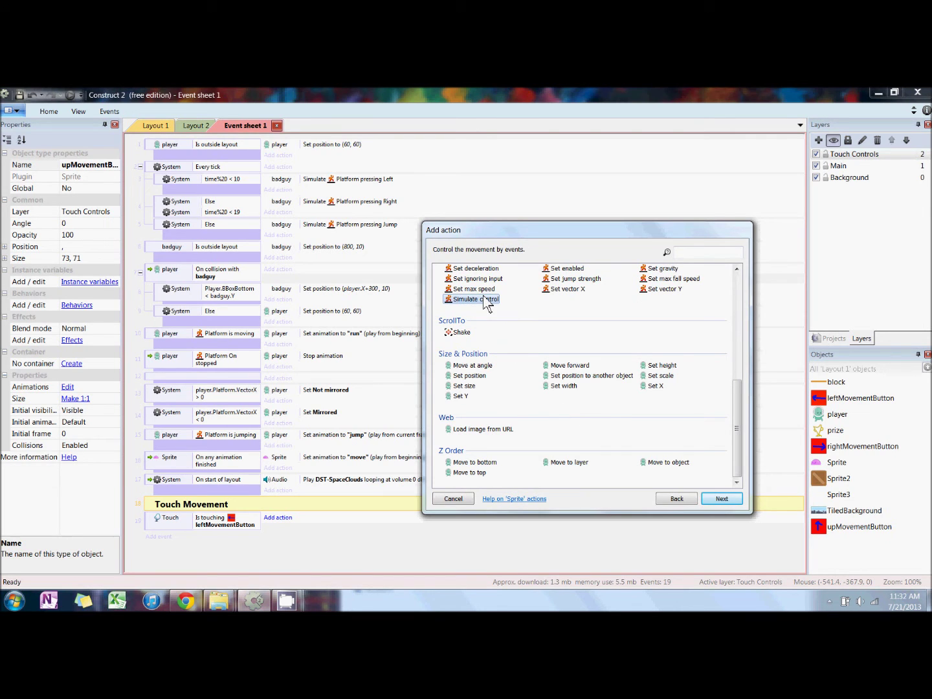
click(721, 499)
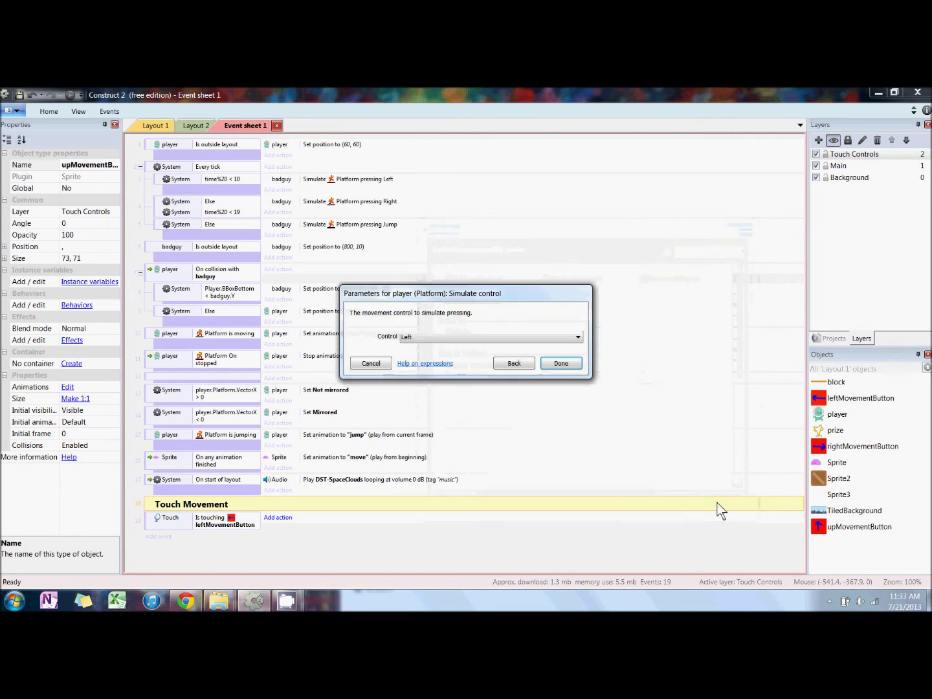
click(559, 362)
- Copy the leftMovementButton touch event and paste it twice
click(147, 527)
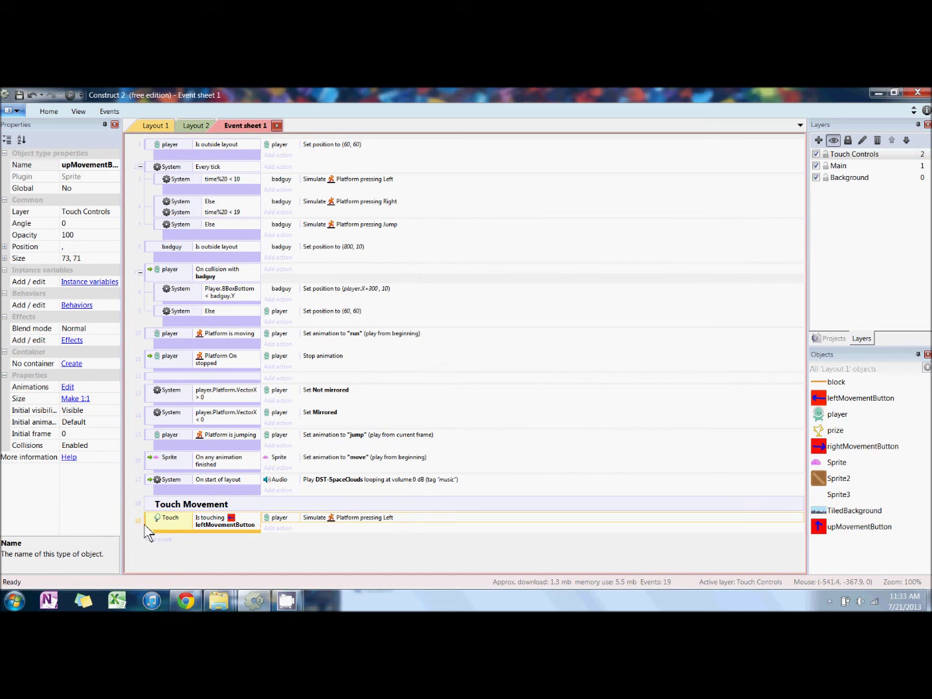
right_click(148, 522)
click(170, 487)
right_click(170, 535)
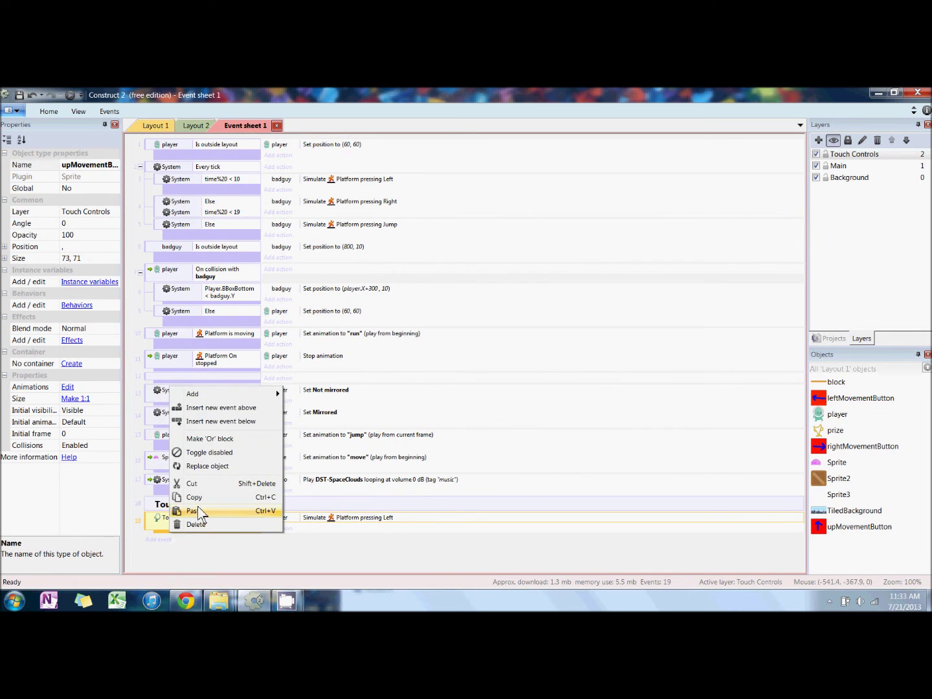
click(199, 515)
right_click(159, 543)
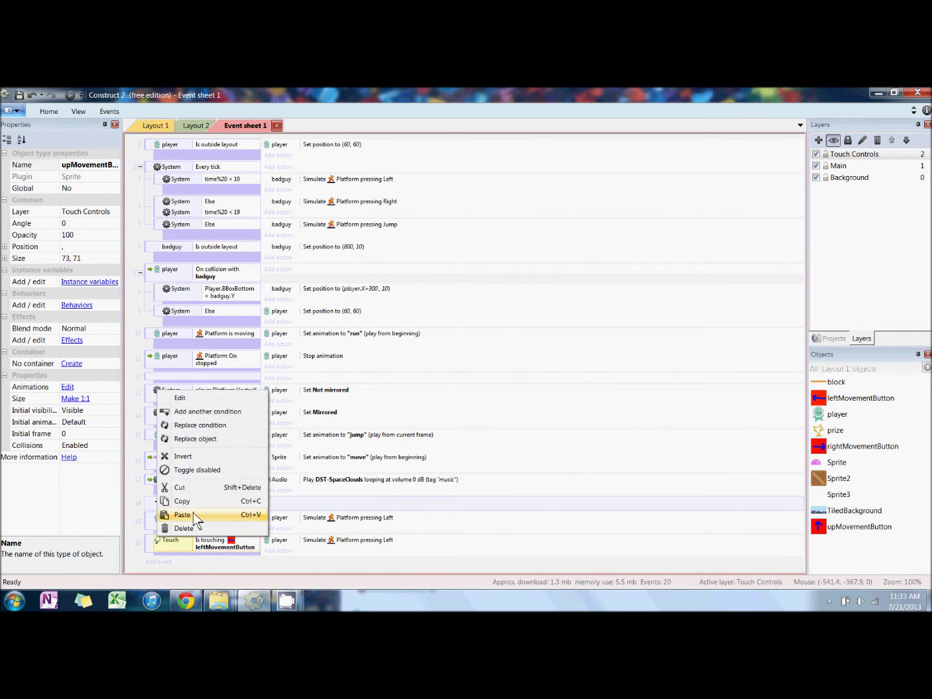
click(188, 513)
- Change event 20 to touching upMovementButton and simulating Jump
double_click(218, 548)
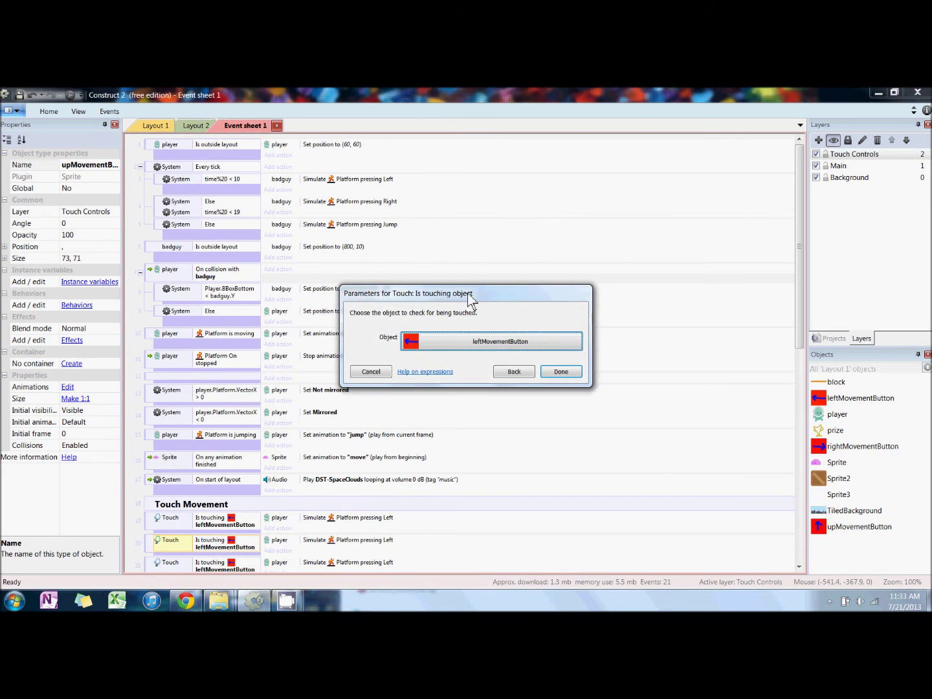
click(469, 347)
double_click(498, 287)
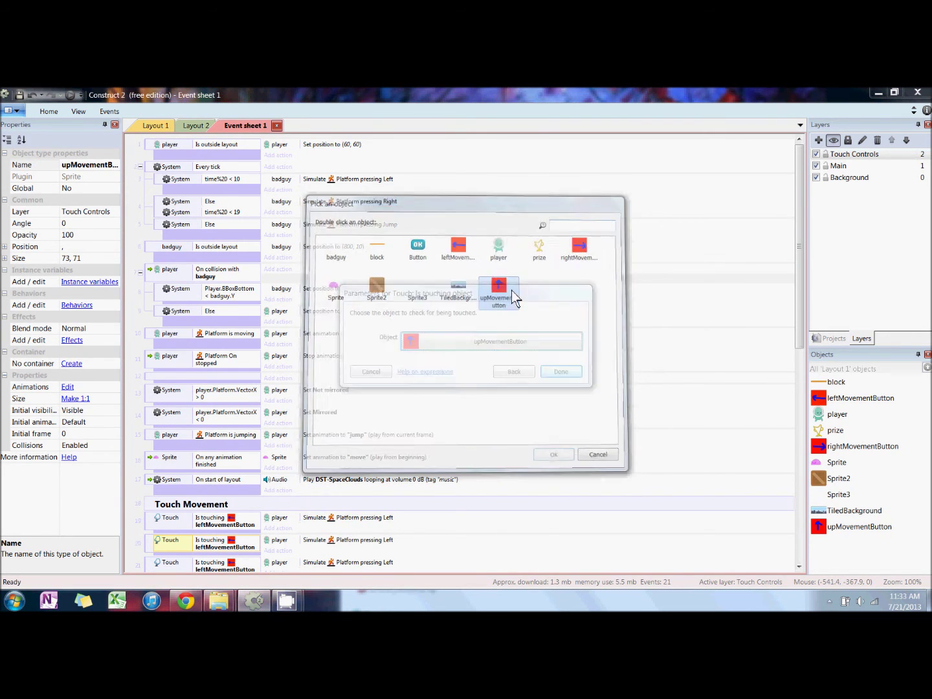
click(564, 373)
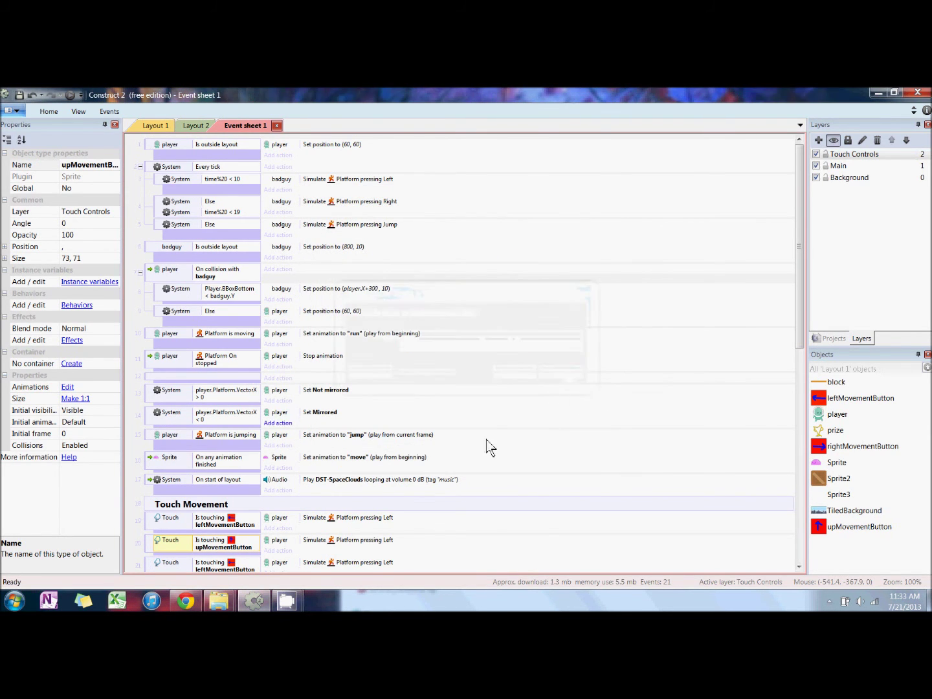
click(382, 543)
double_click(386, 547)
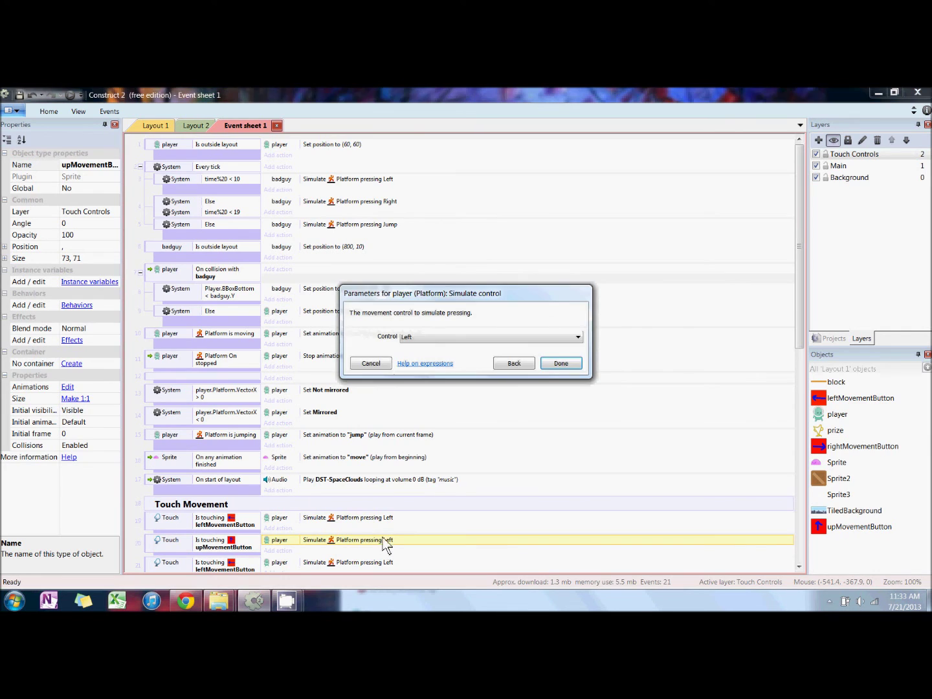
click(519, 337)
click(518, 367)
click(560, 363)
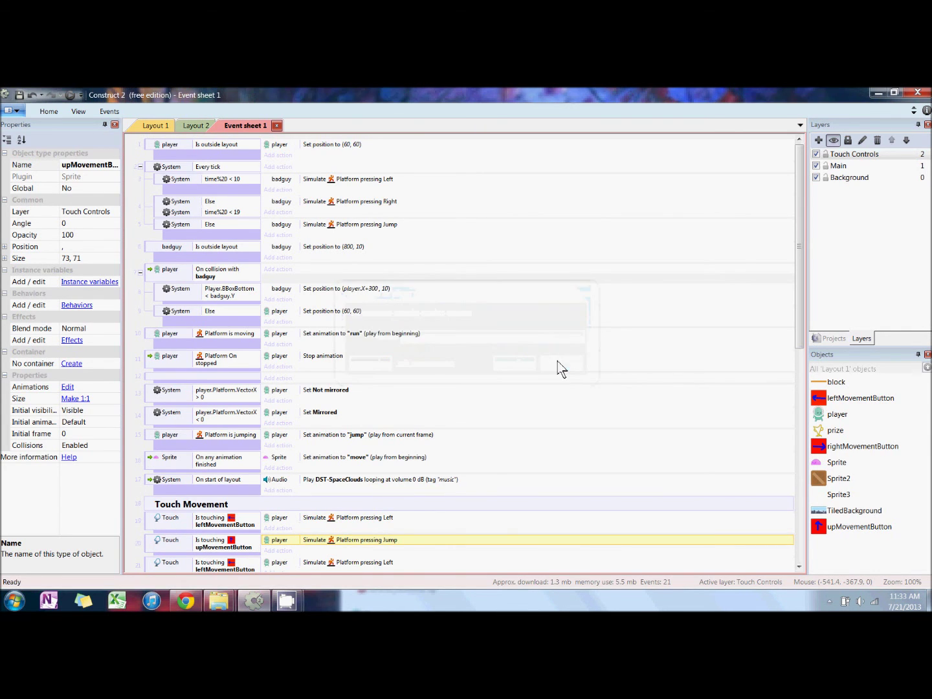
- Change event 21 to rightMovementButton simulating Right, then run the layout preview
double_click(237, 574)
click(472, 343)
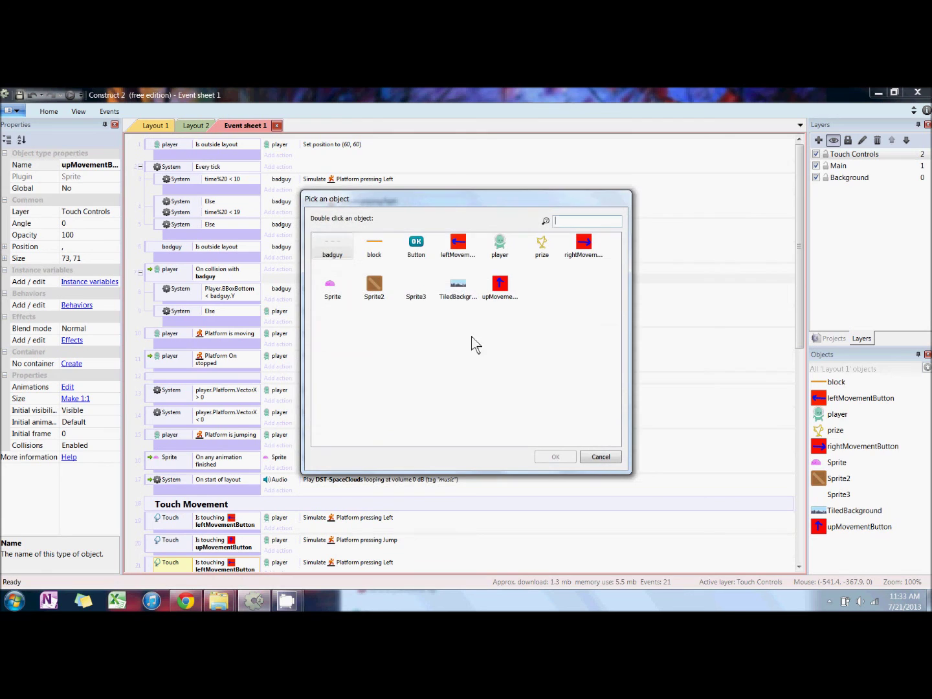
click(584, 246)
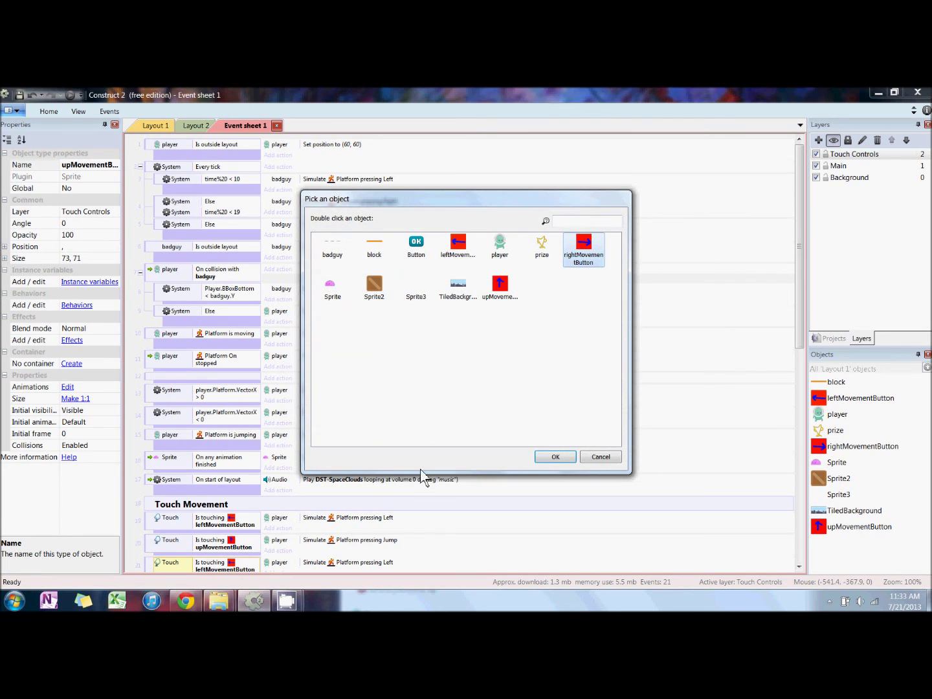
click(560, 459)
click(561, 372)
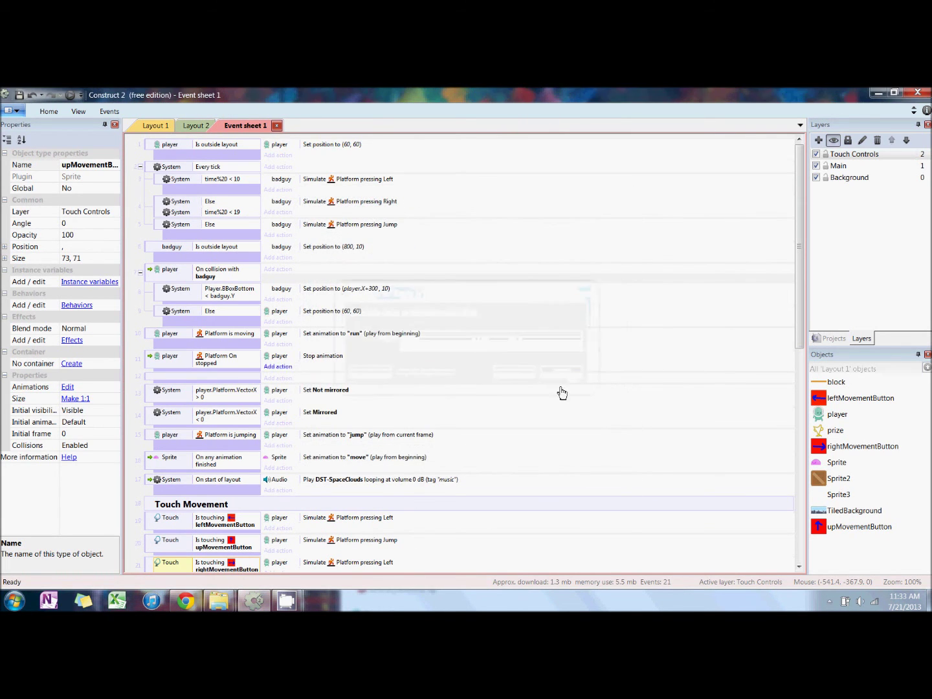
double_click(400, 564)
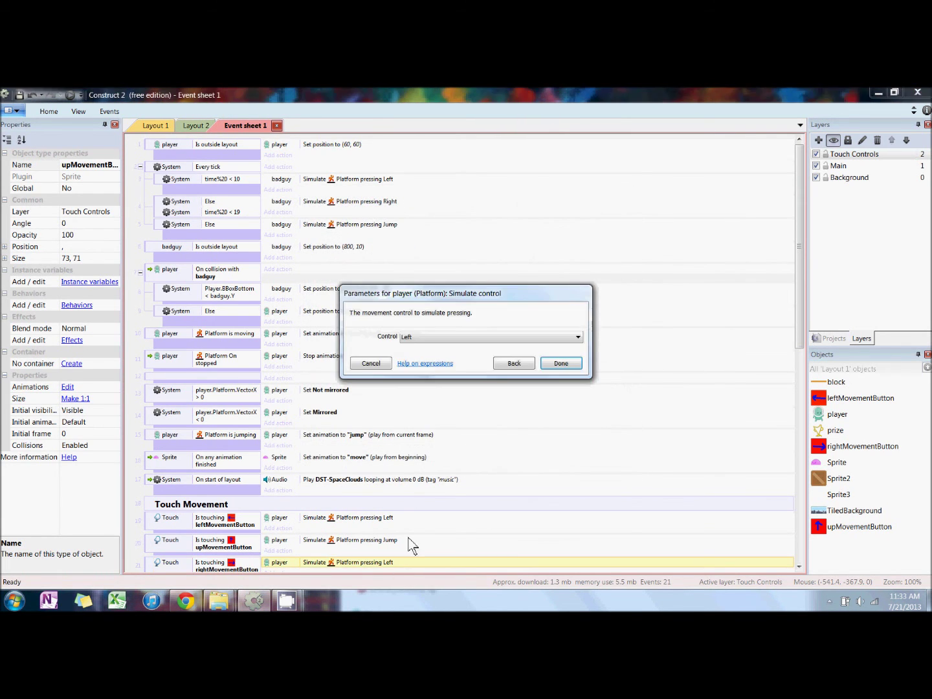
click(435, 337)
click(421, 352)
click(559, 364)
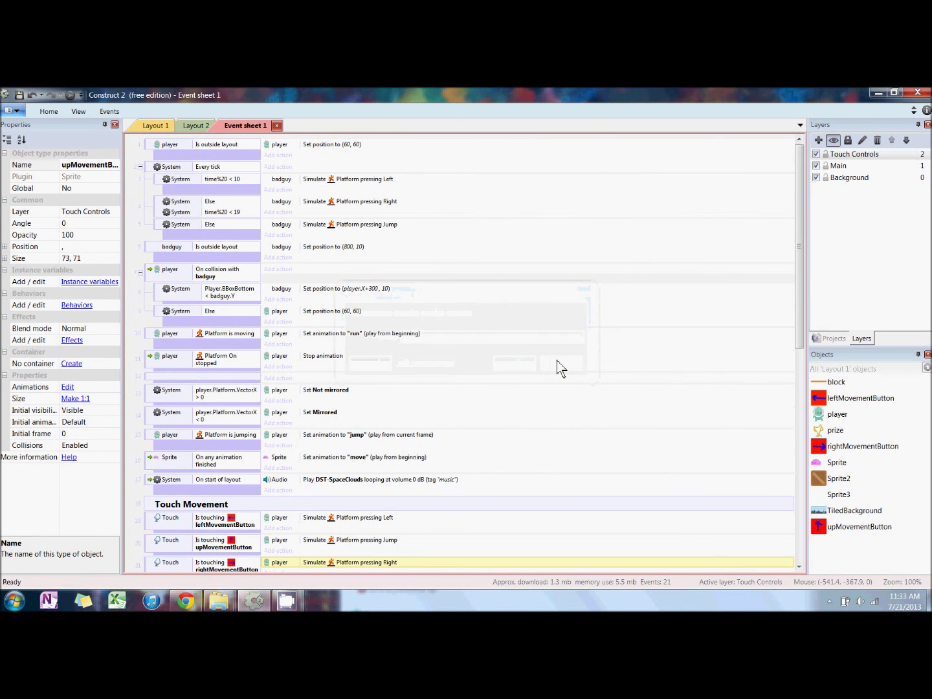
click(70, 95)
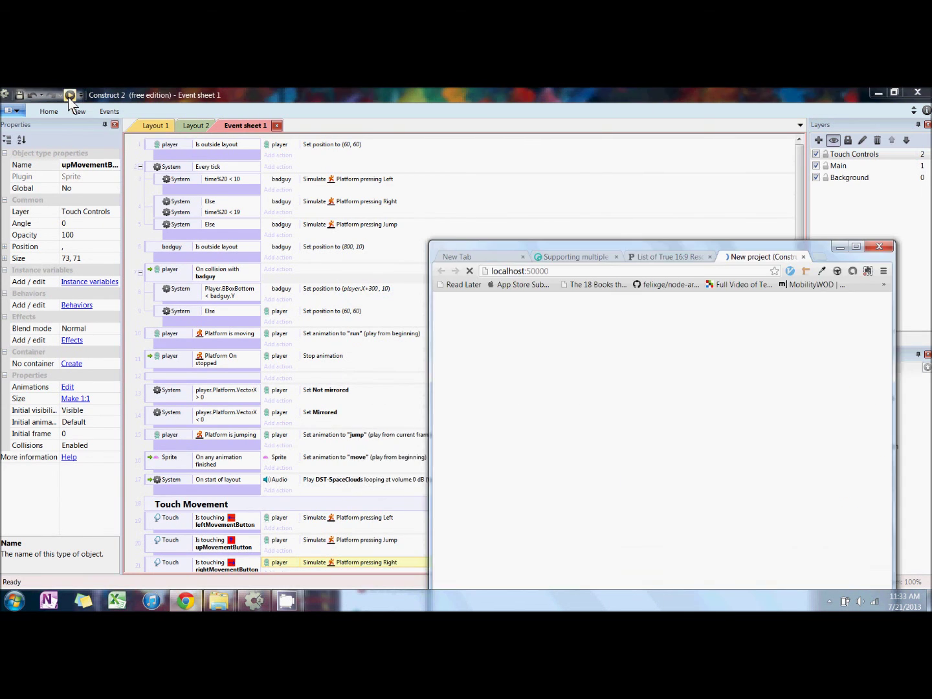
- Maximize the Chrome preview and walk and jump the alien using the arrow buttons
click(856, 246)
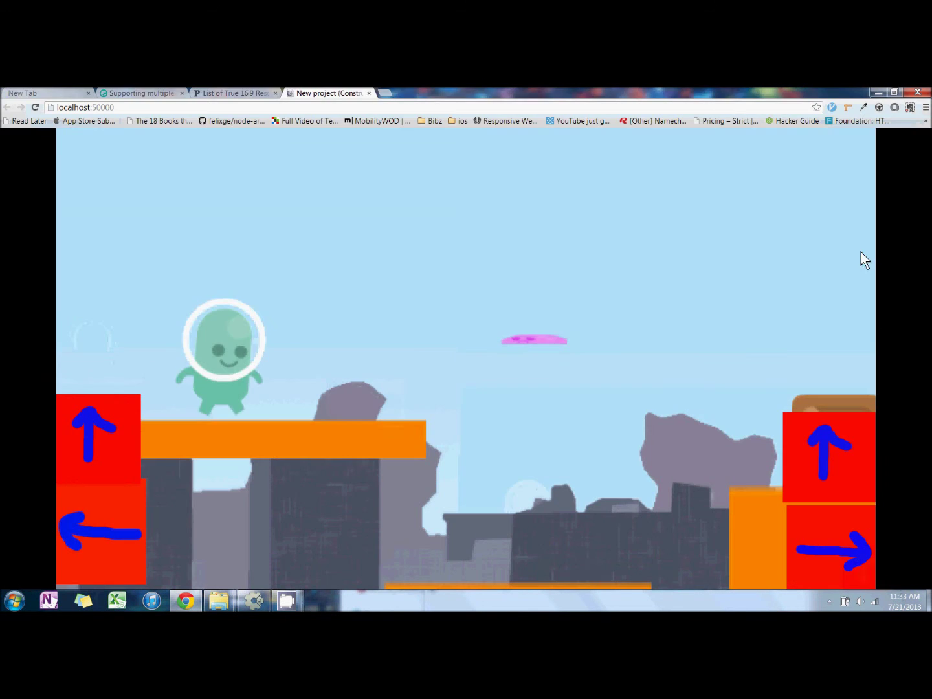
click(105, 438)
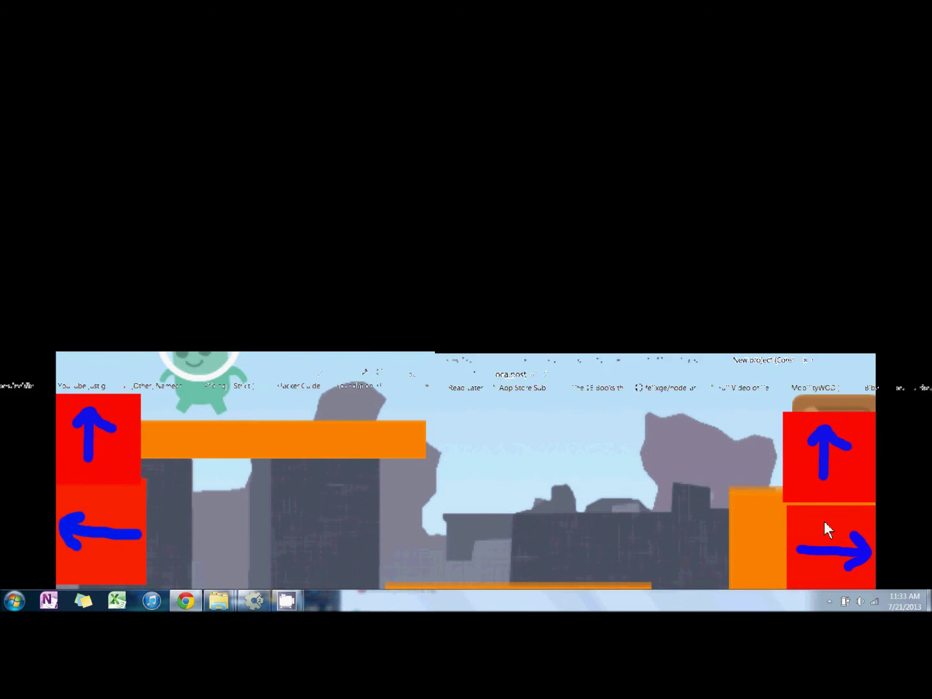
click(825, 540)
click(825, 454)
click(823, 551)
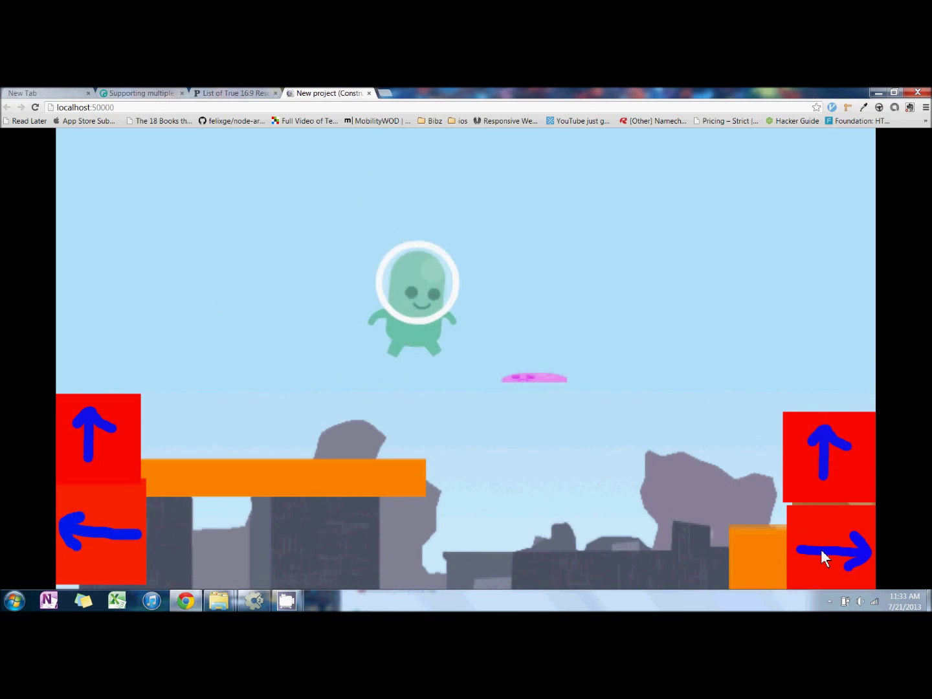
click(824, 469)
click(91, 538)
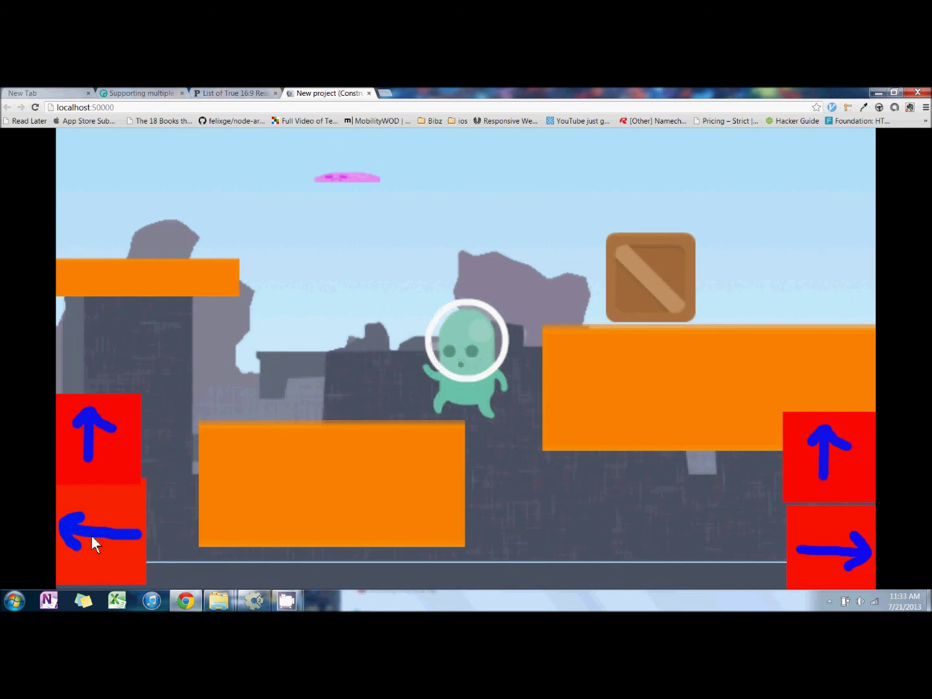
click(131, 480)
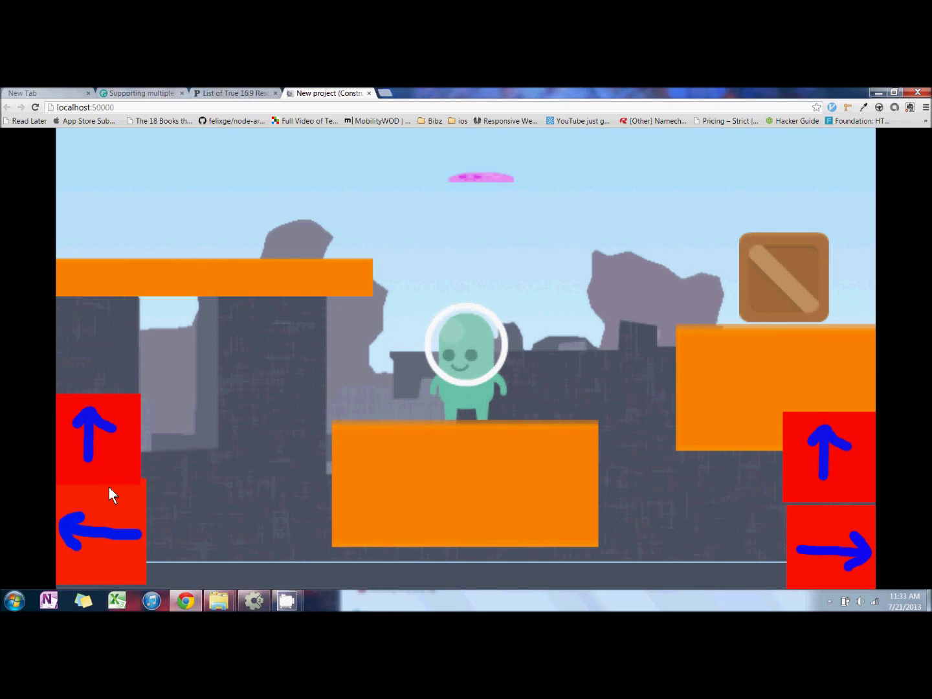
click(114, 485)
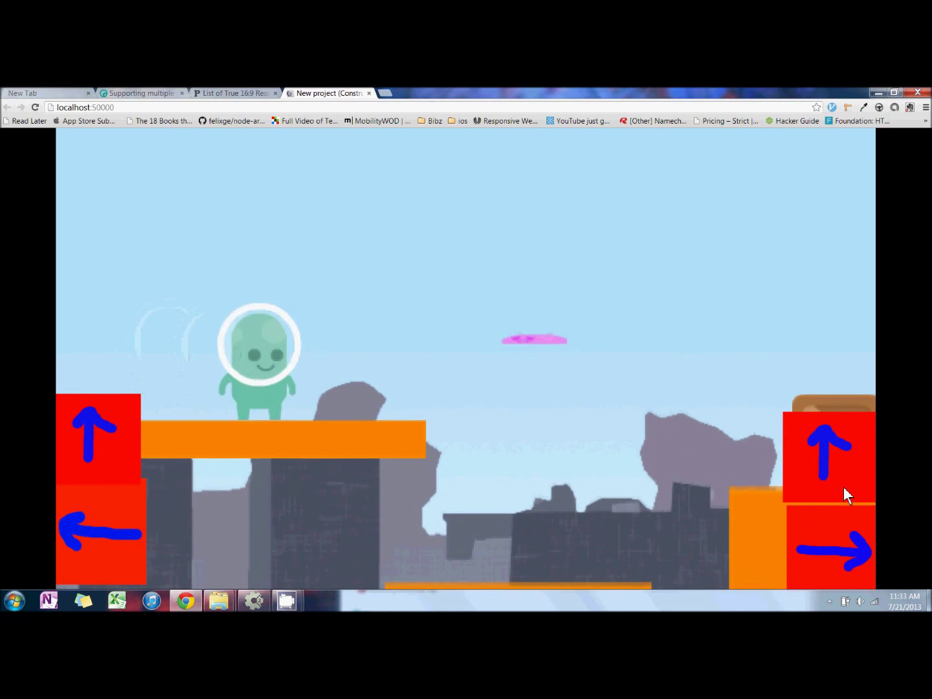
click(843, 486)
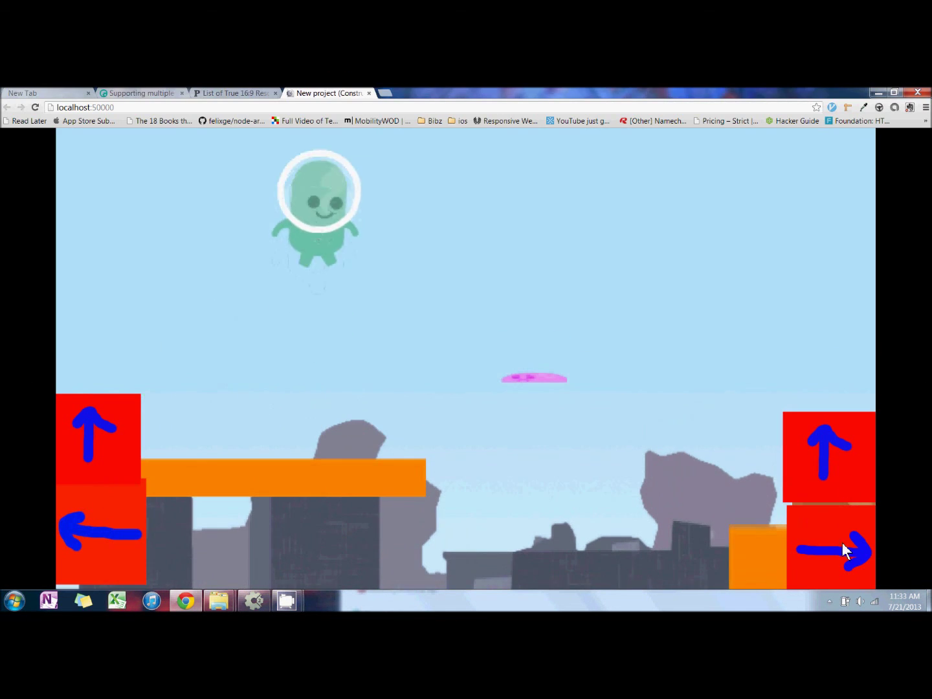
click(108, 486)
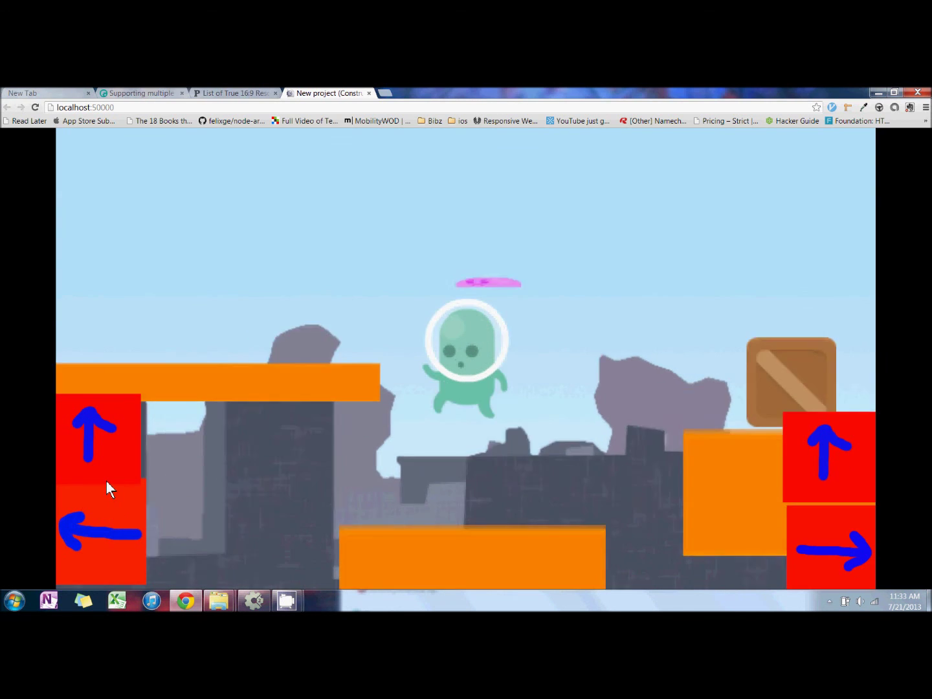